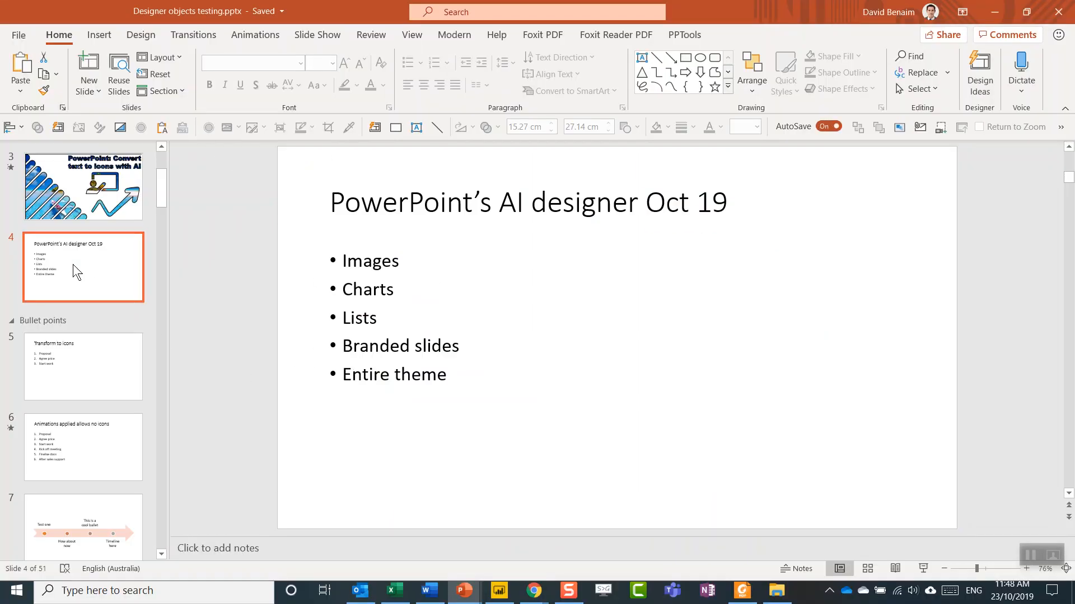
- Apply the second Design Ideas suggestion, turning slide 4's bullets into a dark-panel icon list
click(141, 34)
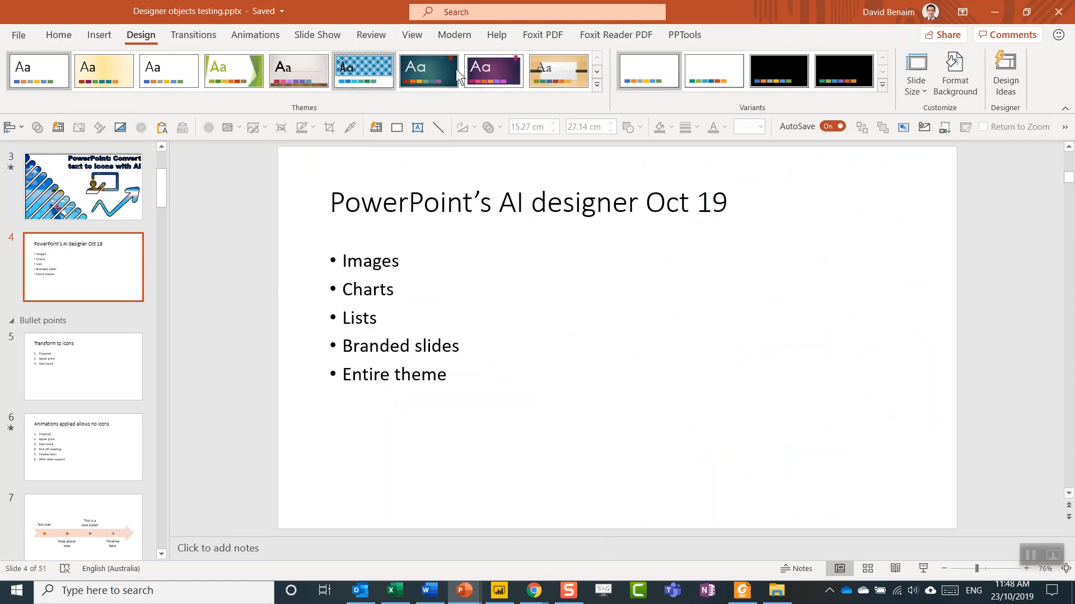
click(1000, 86)
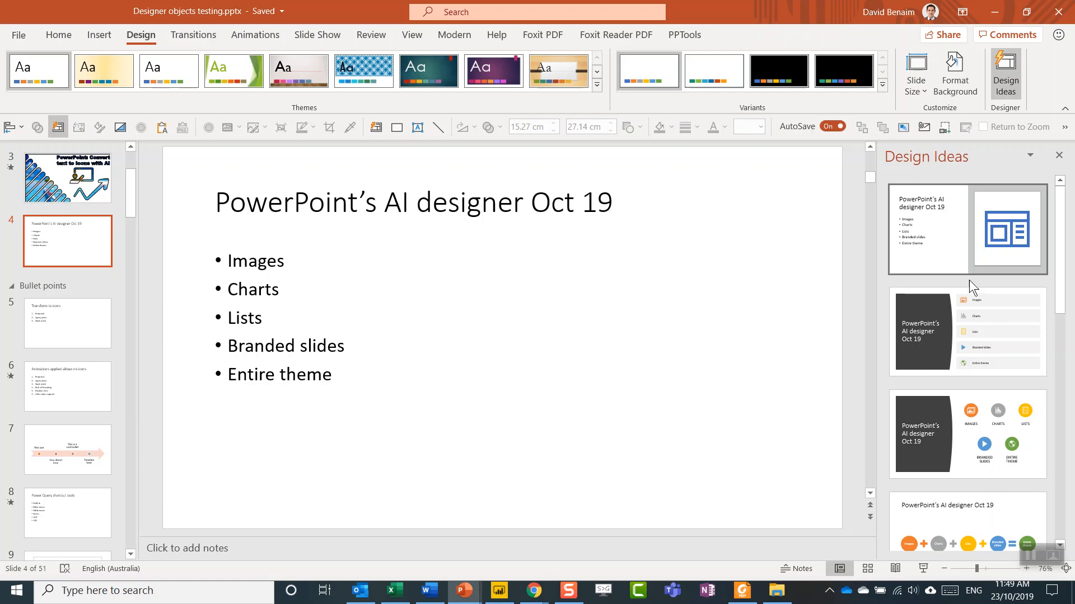
click(974, 323)
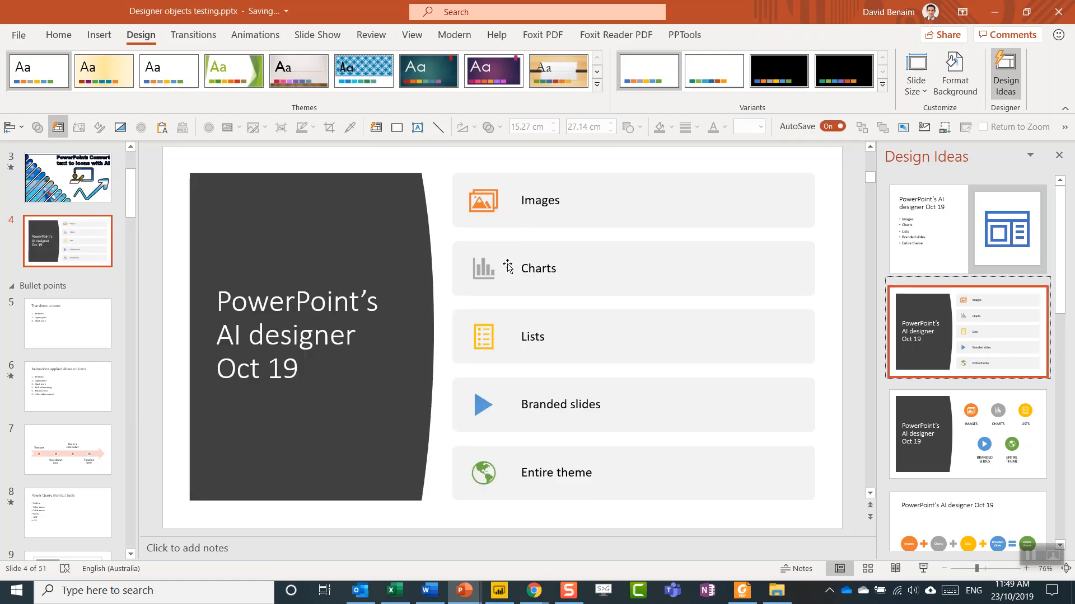
- Select the Images icon in the SmartArt graphic, with the Insert ribbon shown
click(483, 203)
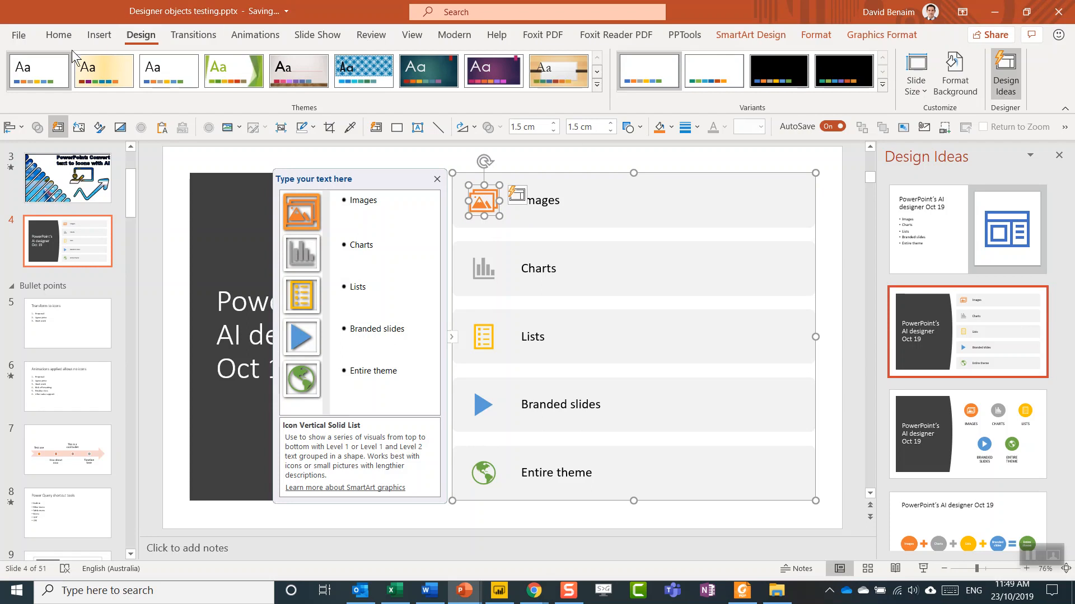
click(99, 34)
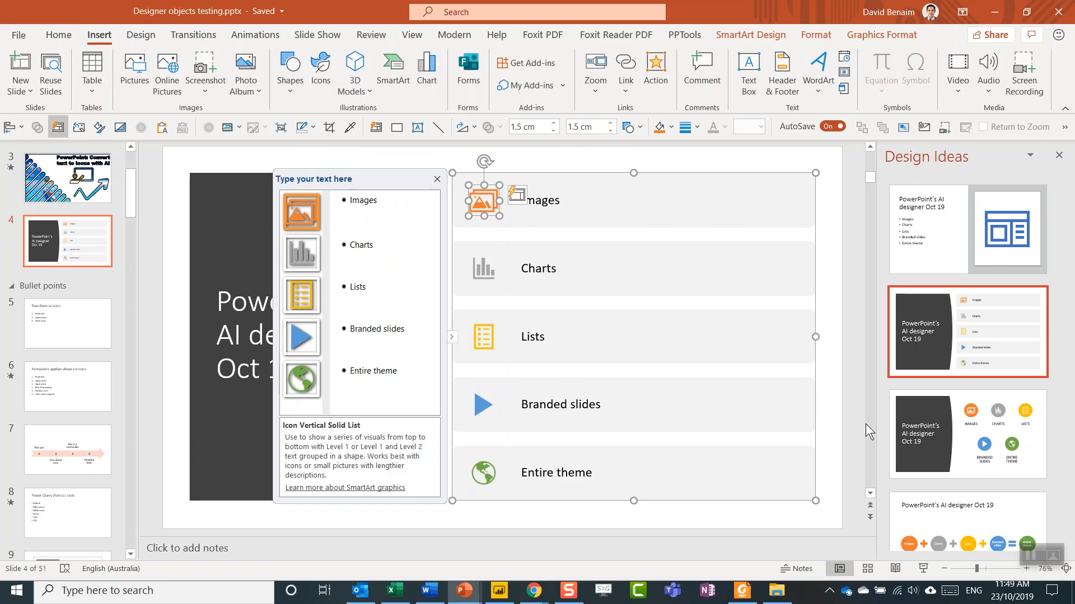
scroll(928, 426, down, 3)
scroll(933, 426, down, 3)
scroll(933, 425, up, 6)
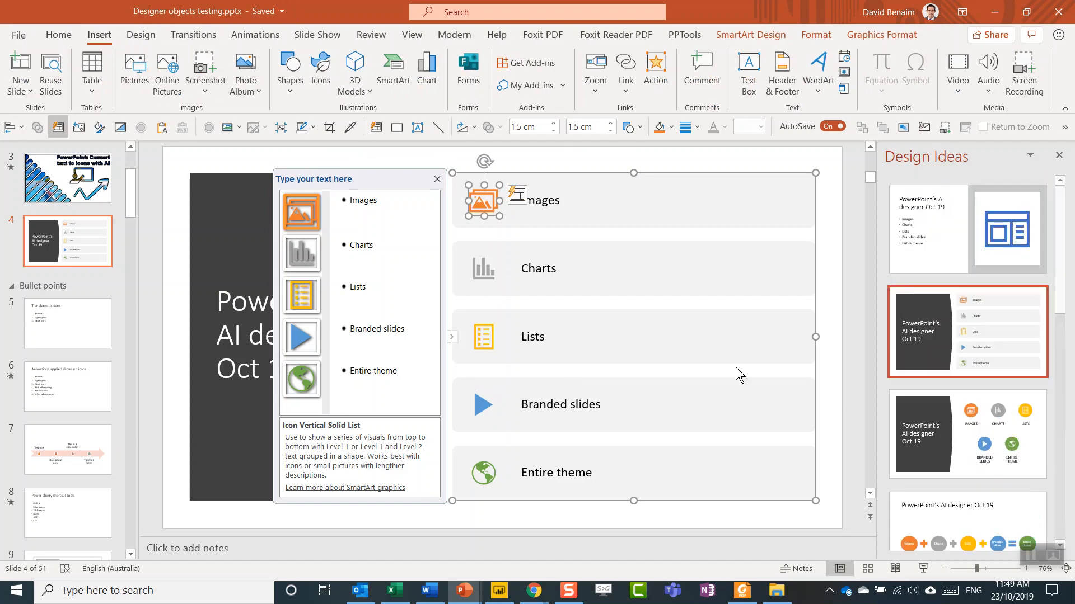
- Select the Branded slides icon and show its alternative icon choices
click(483, 408)
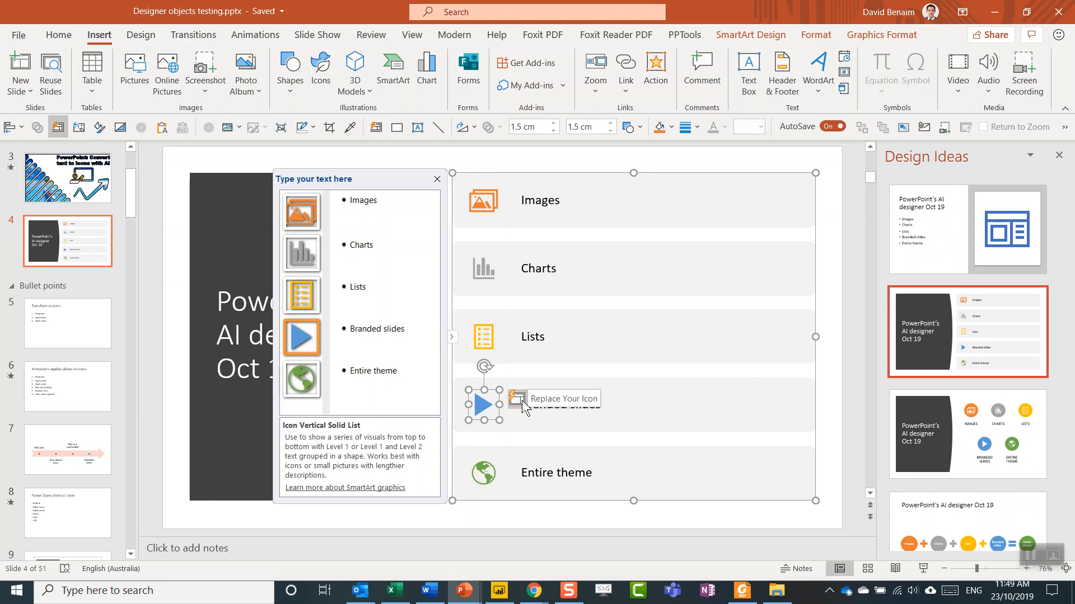
click(521, 400)
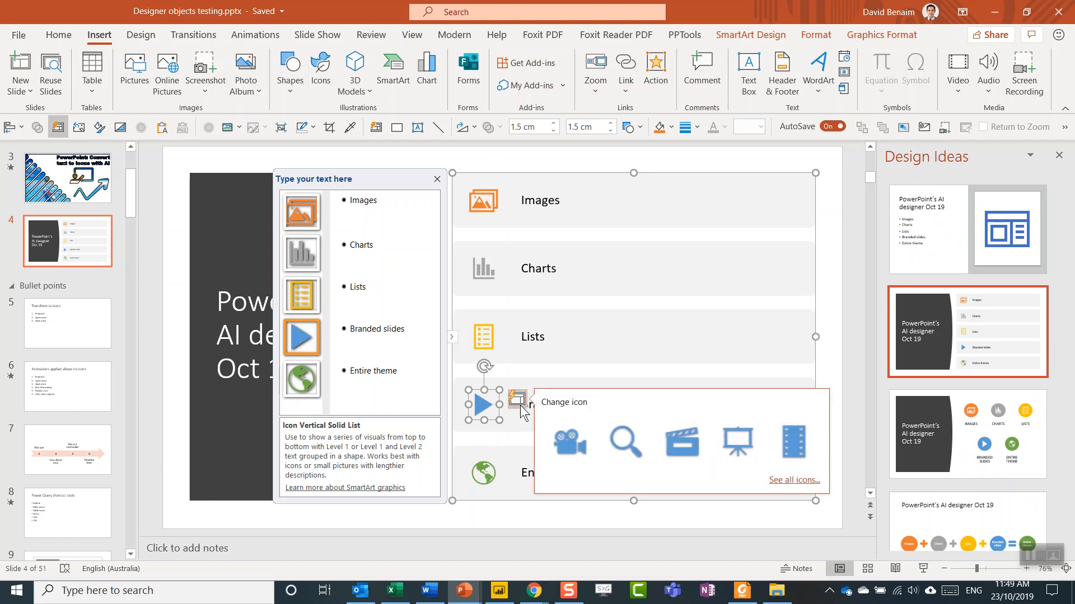
- Replace the Branded slides icon with a paint palette from the full icon library
click(782, 480)
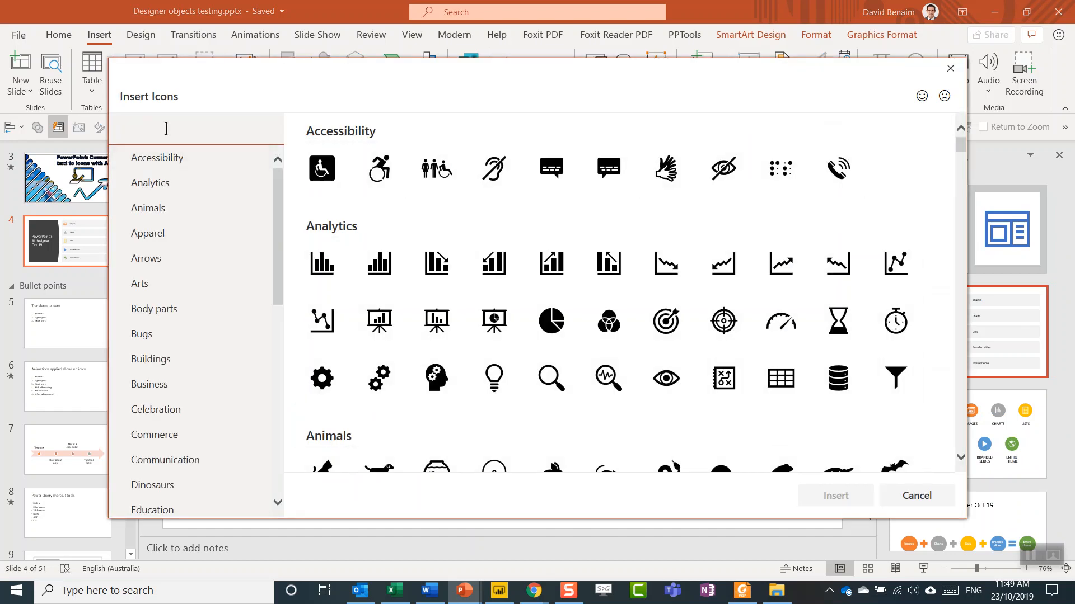
text(arti)
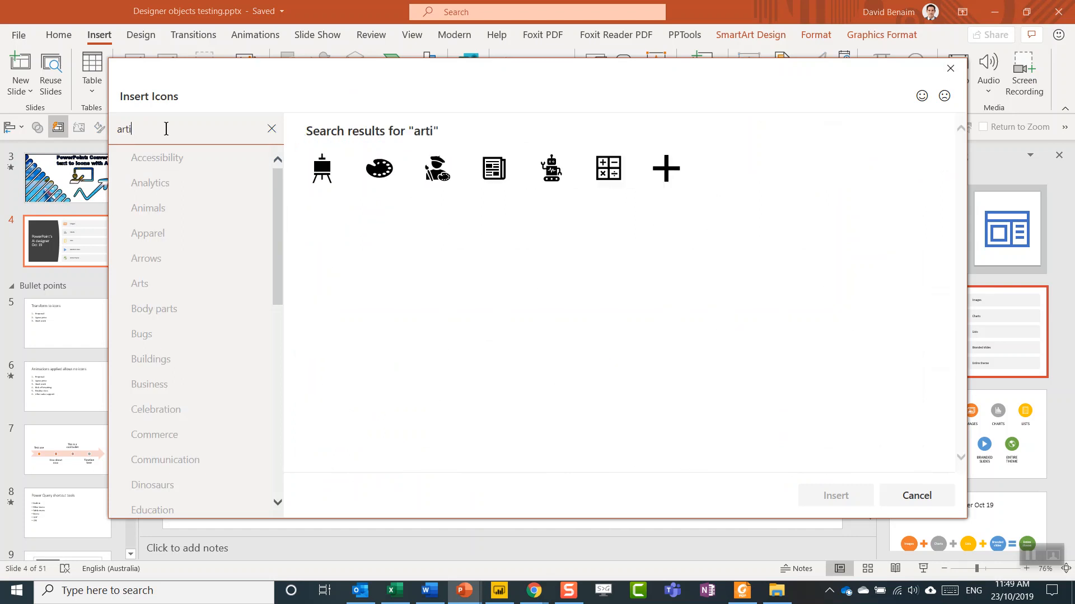
click(381, 170)
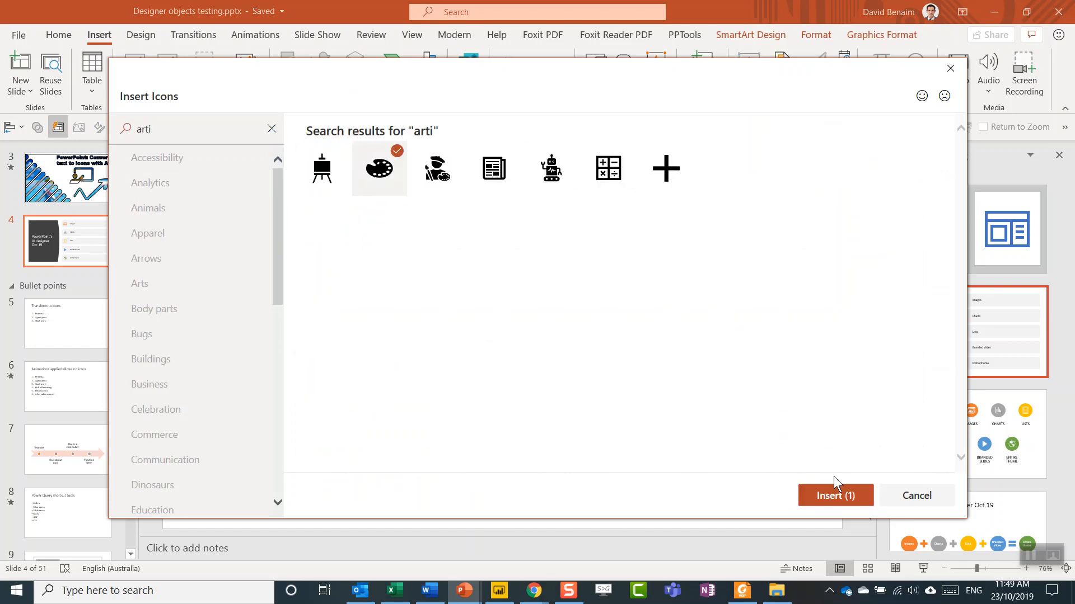
click(835, 495)
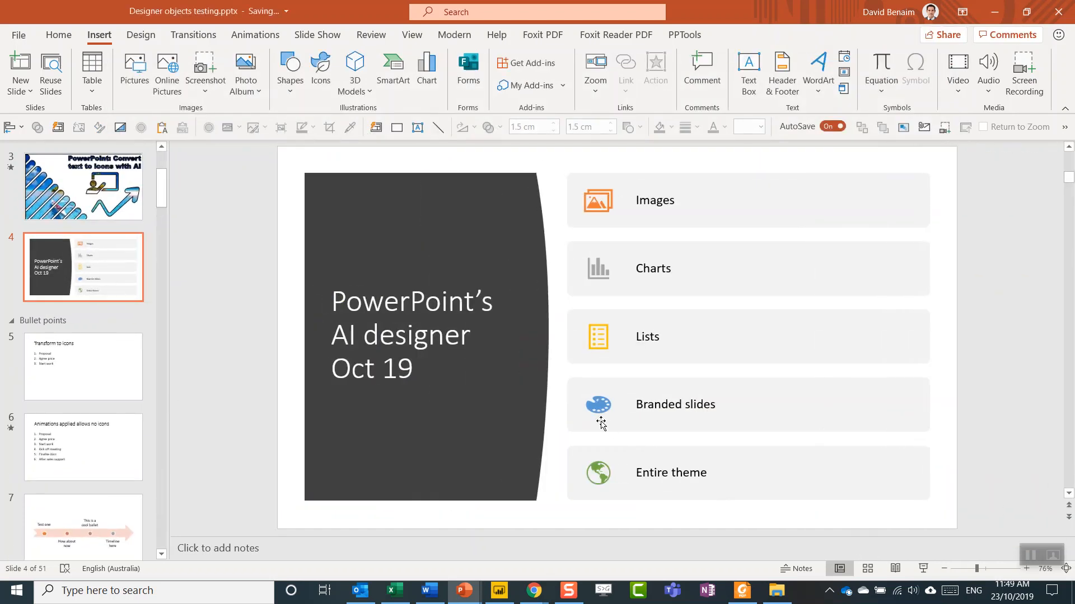
- Browse alternative icons for Lists, dismiss them, and move to slide 5 'Transform to icons'
click(598, 407)
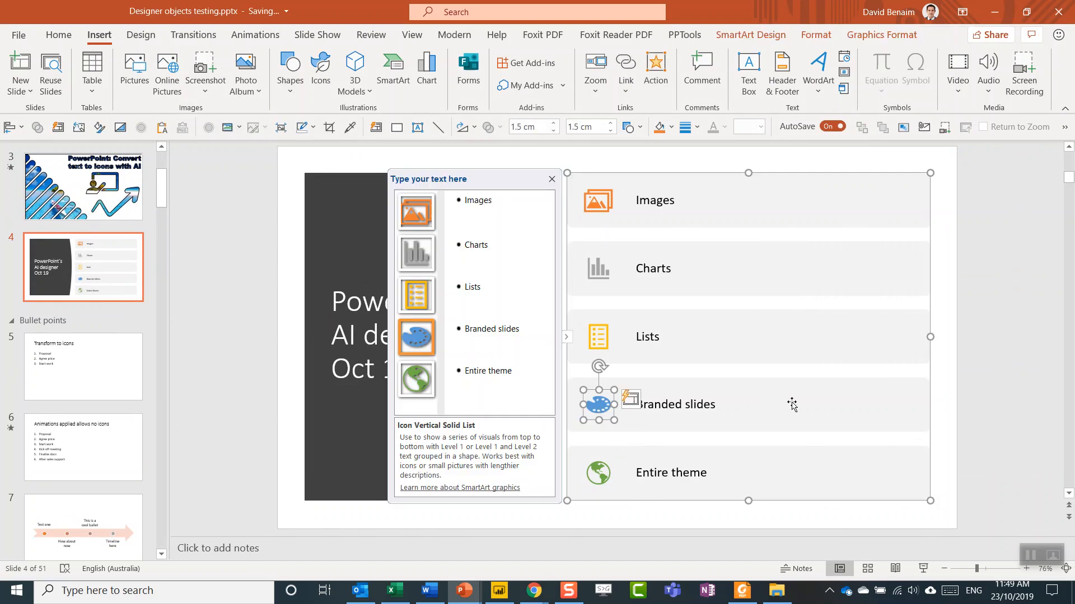
click(598, 336)
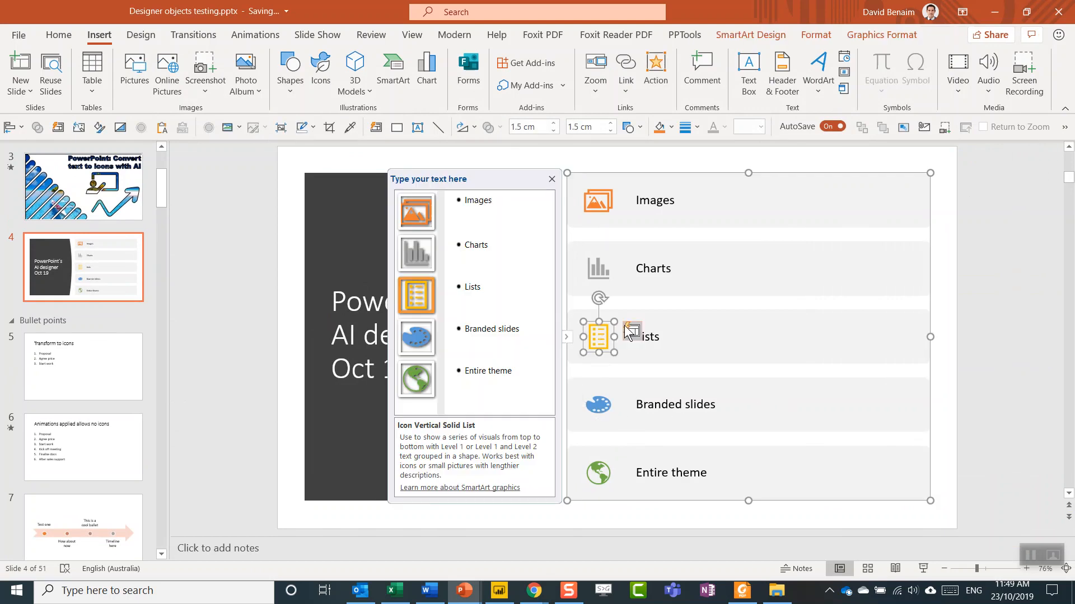
click(632, 330)
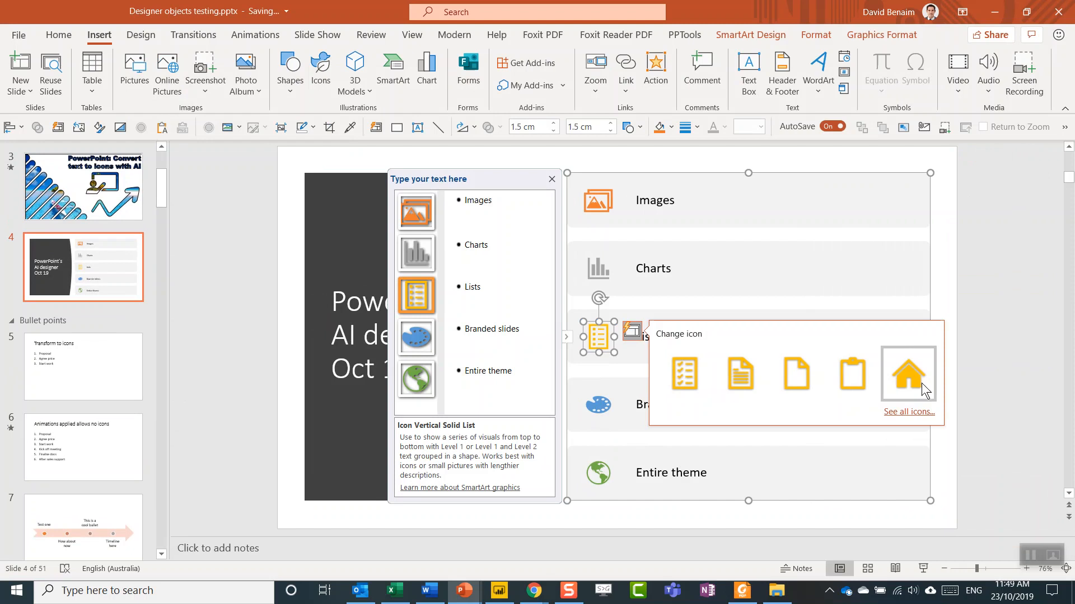
click(997, 325)
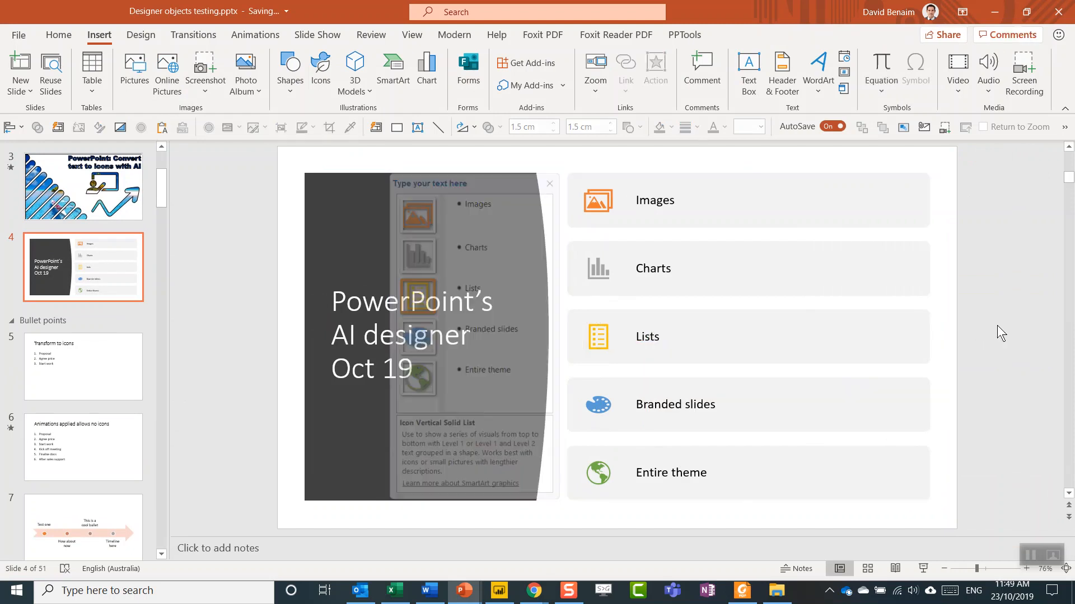
click(91, 368)
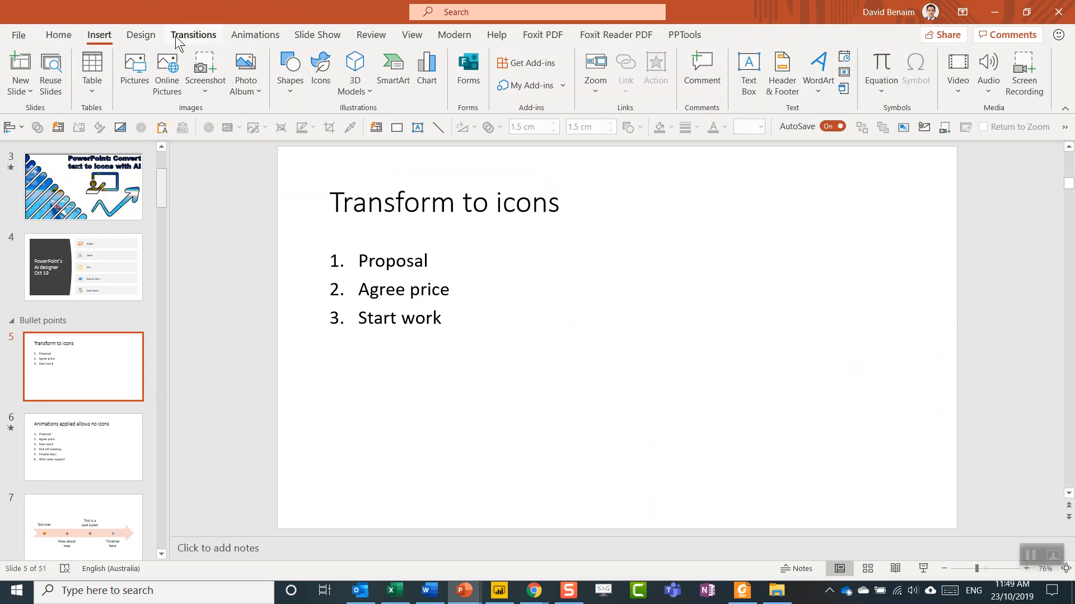
- Try several Design Ideas on slide 5, settling on the coloured icon bars layout
click(58, 36)
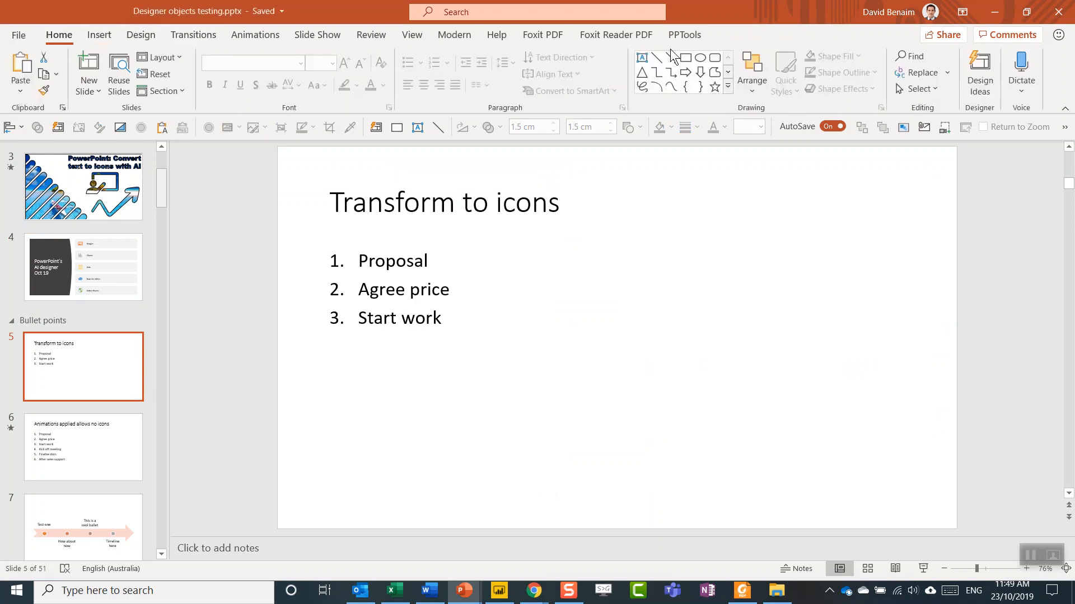
click(987, 70)
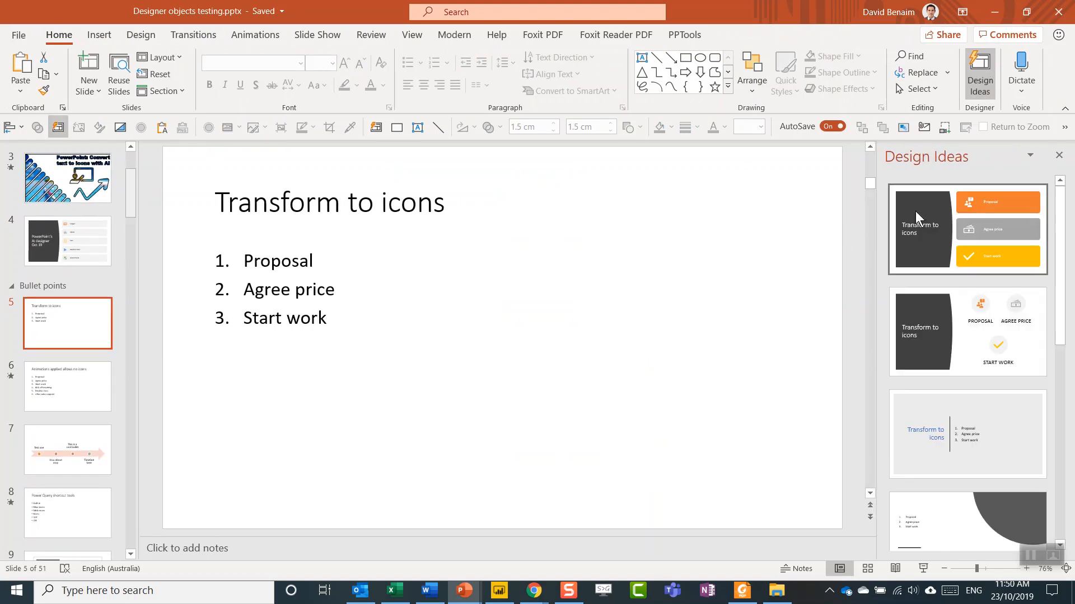
click(1009, 236)
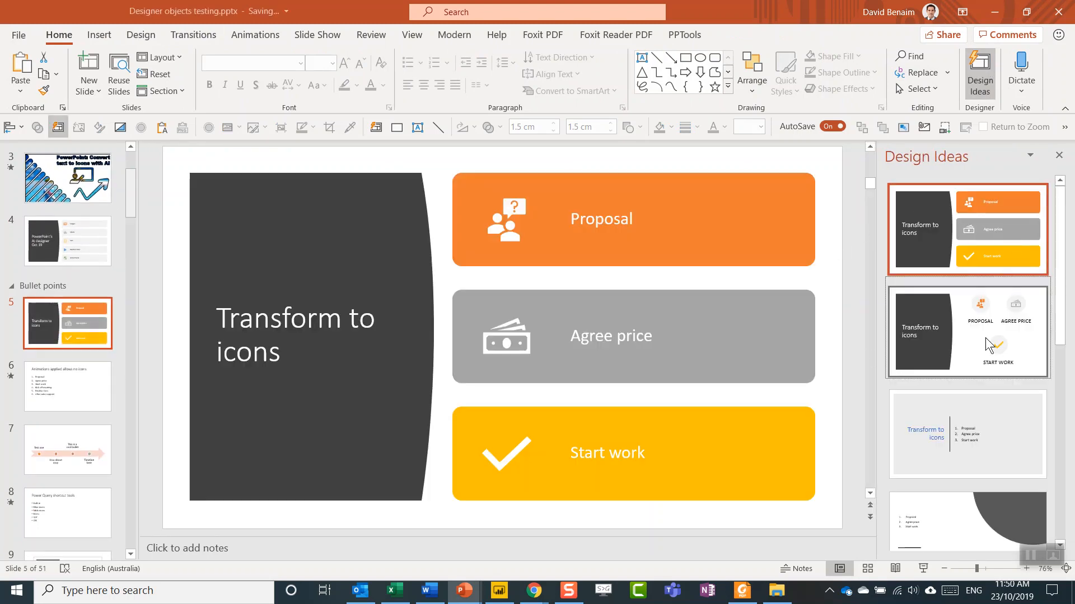
click(987, 356)
scroll(981, 435, down, 3)
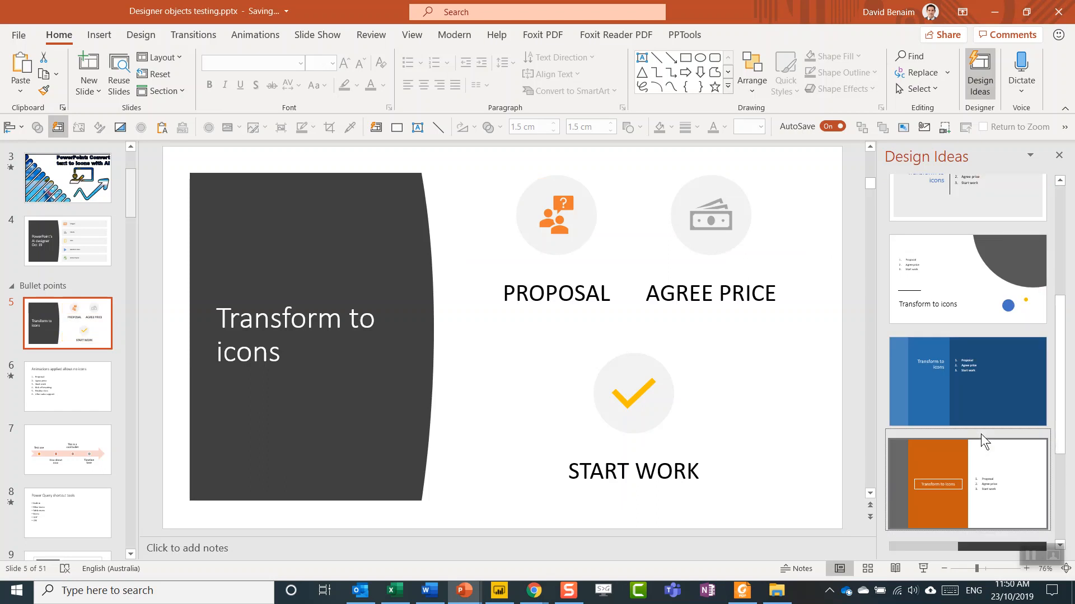
click(981, 340)
click(970, 468)
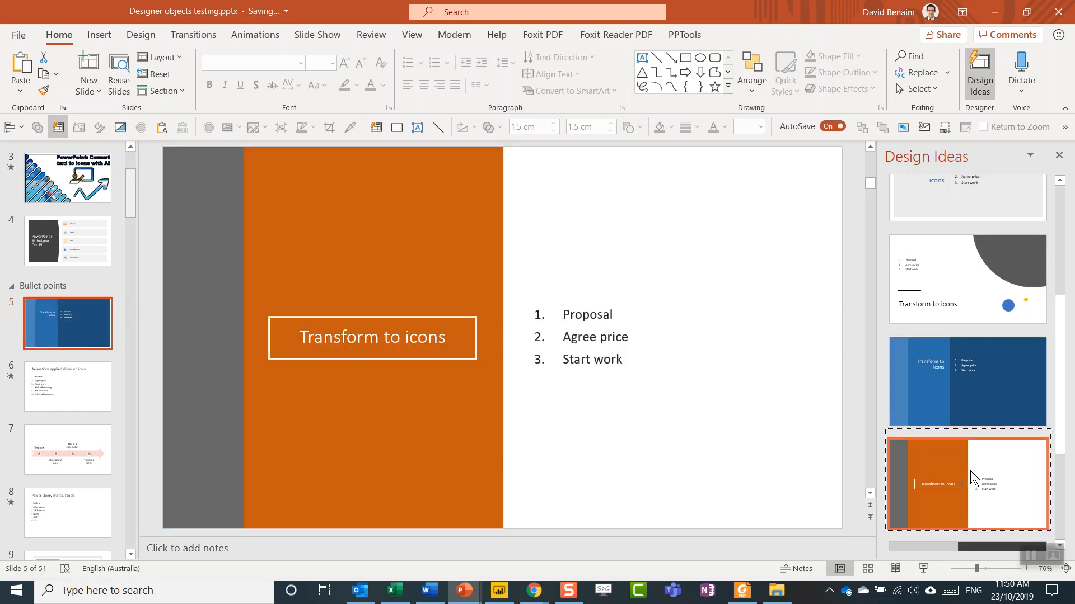
click(980, 382)
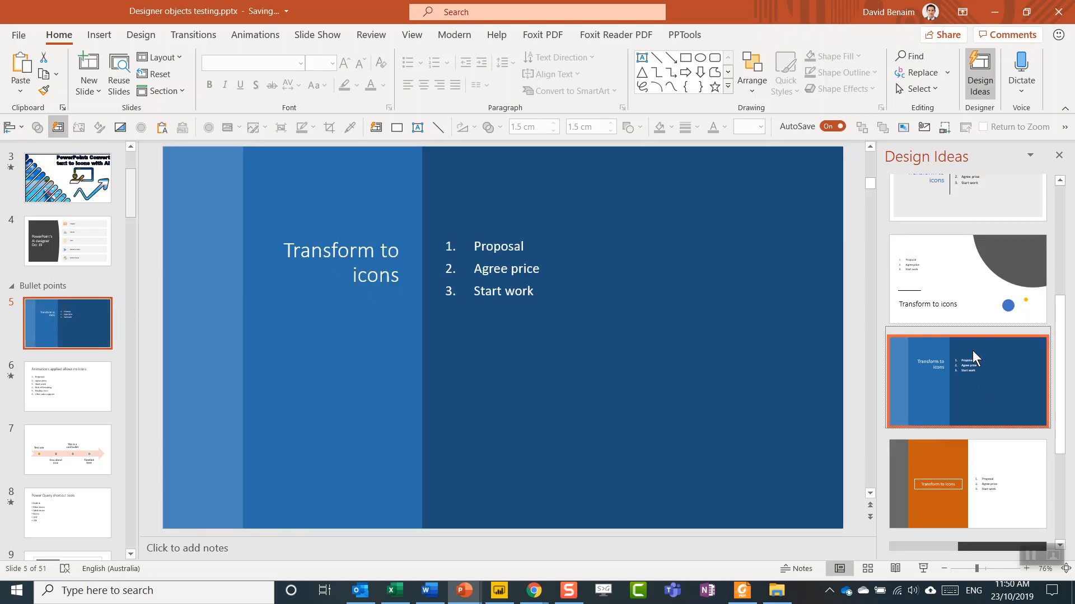
scroll(973, 362, down, 3)
click(970, 474)
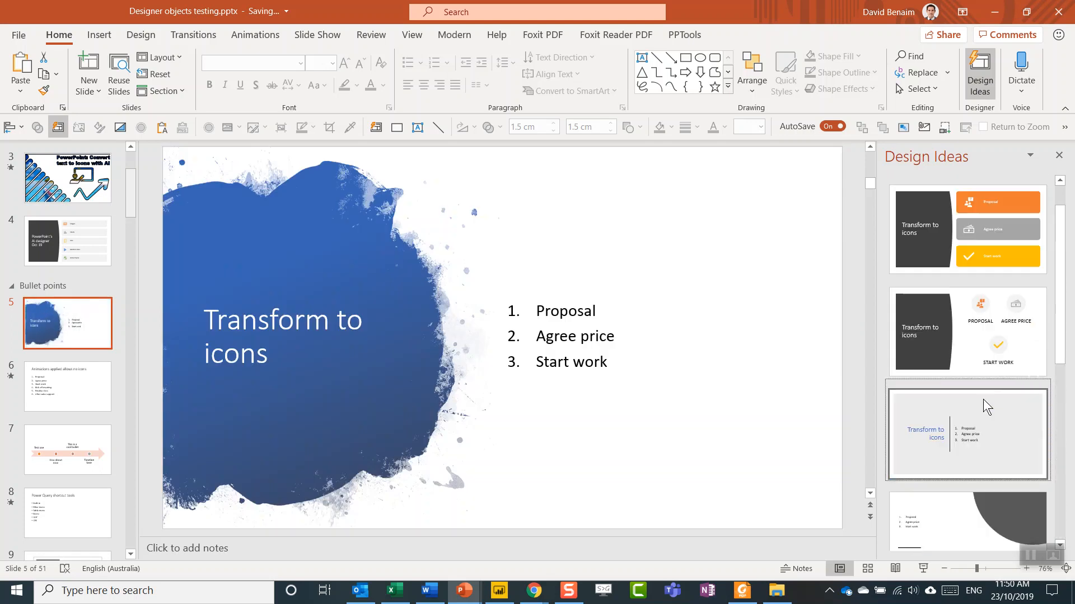
click(979, 347)
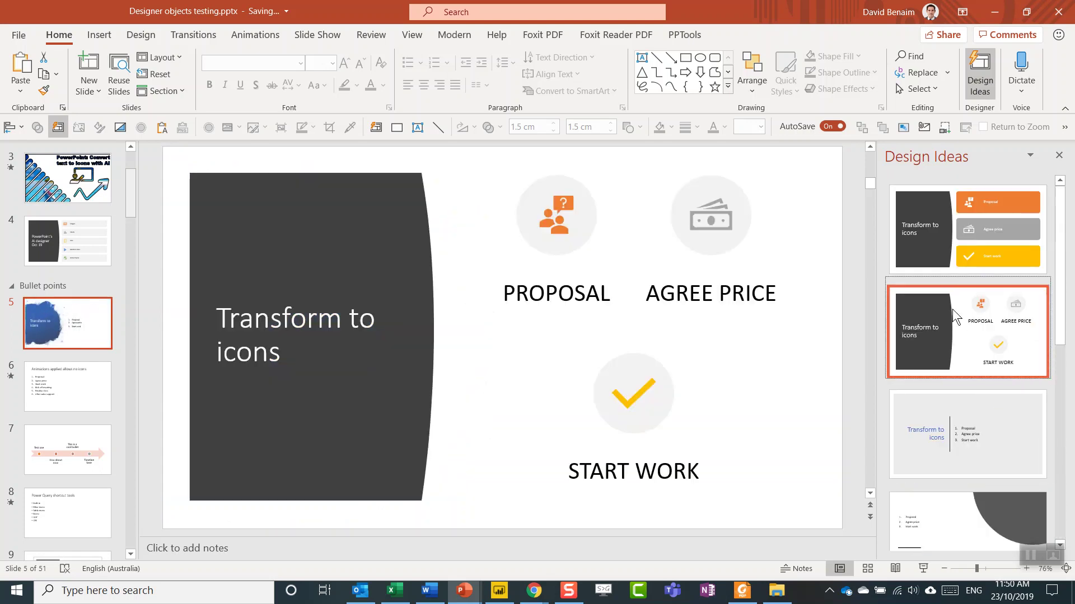
click(954, 229)
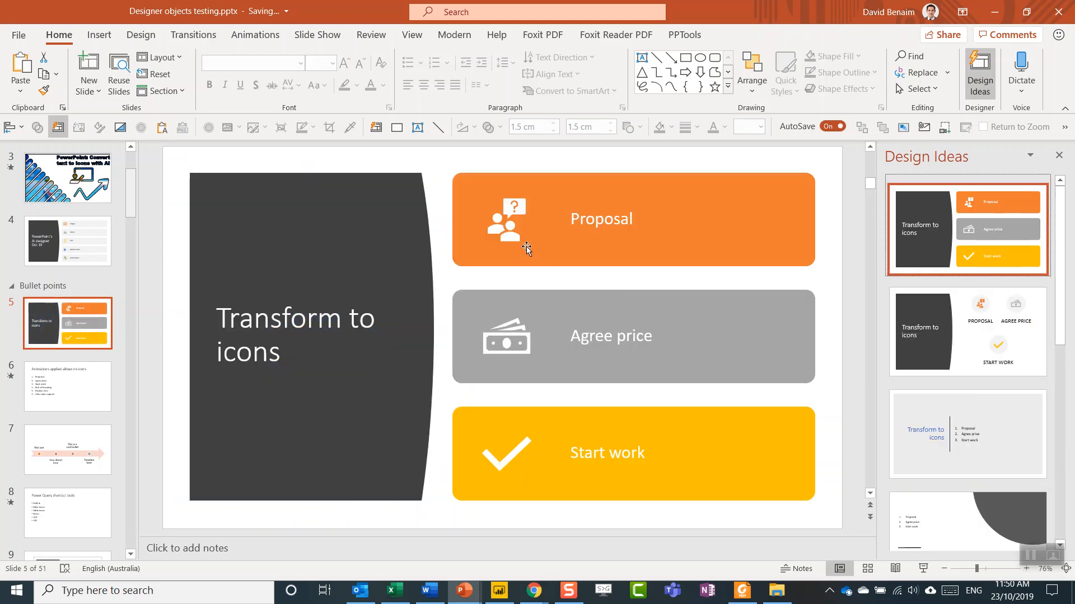
- Fill all three bars (Proposal, Agree price, Start work) with green
click(715, 196)
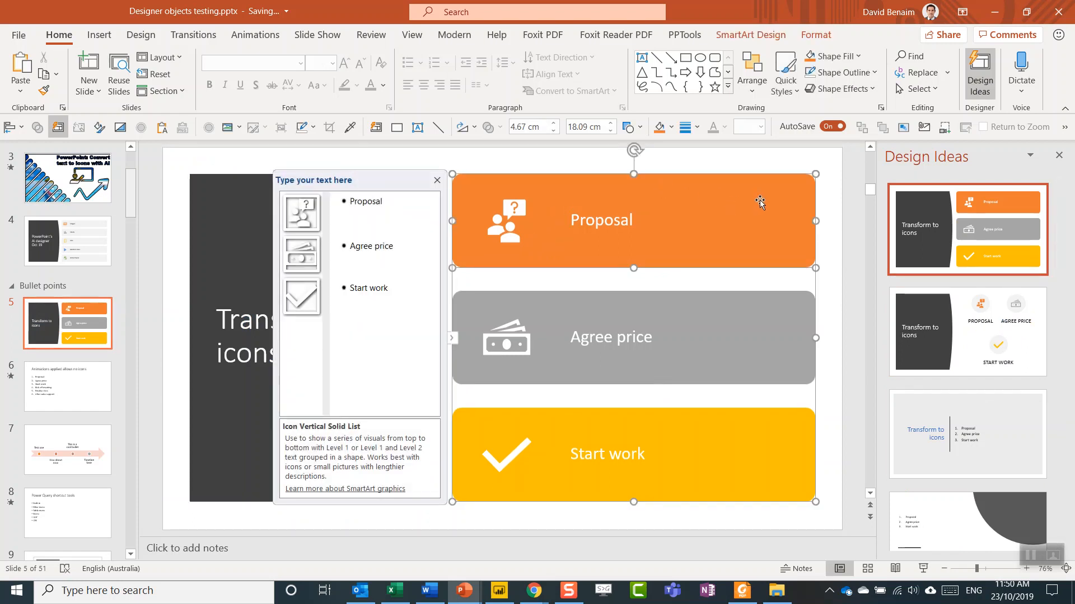
shift+click(747, 315)
shift+click(764, 437)
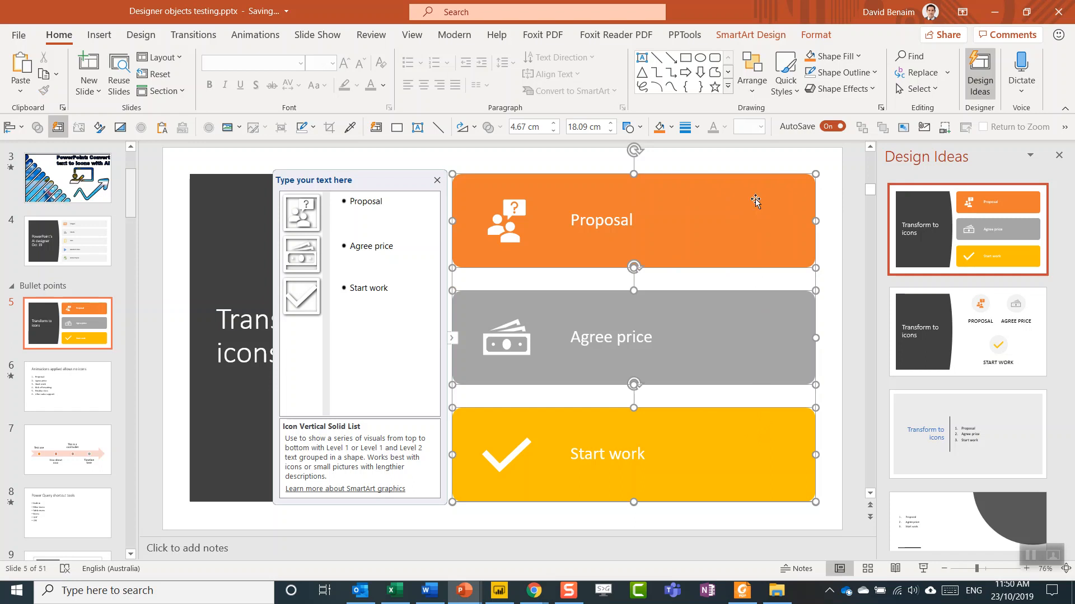
click(857, 56)
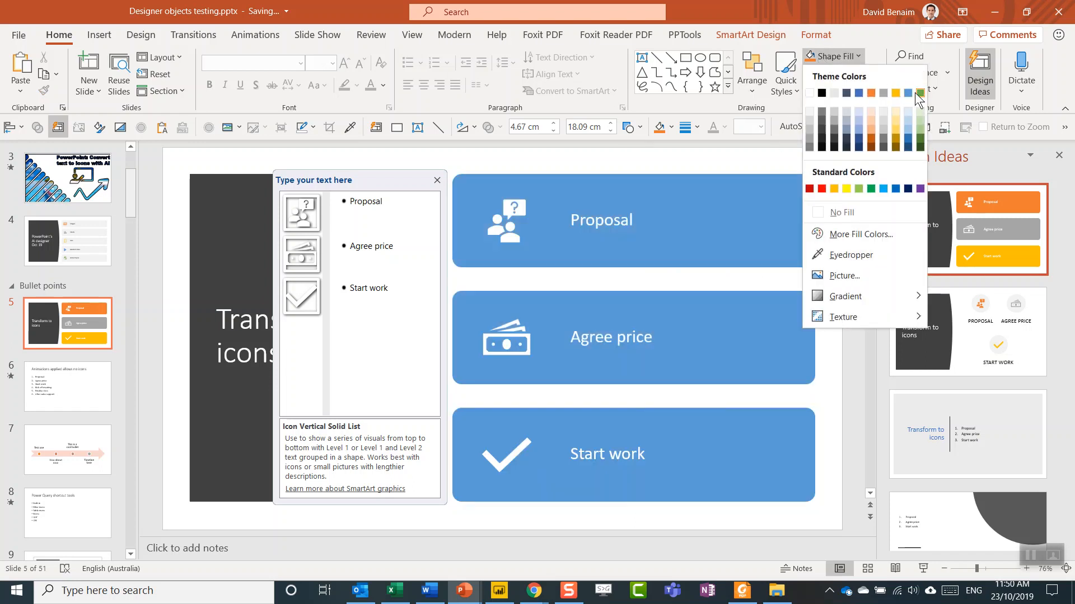
click(920, 93)
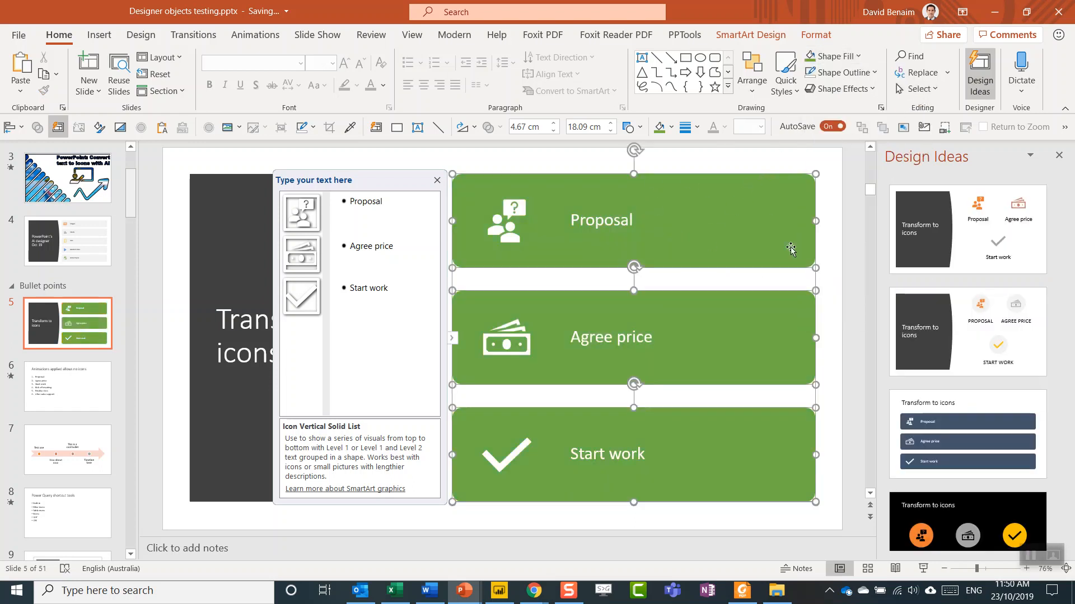
click(803, 280)
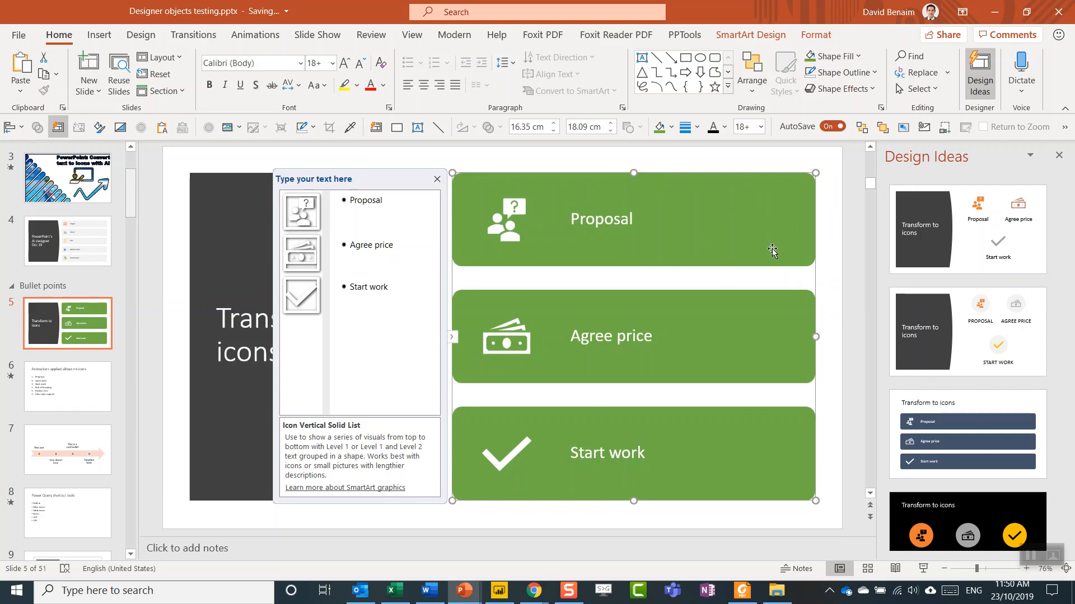
- Apply the design with the title above three dark blue icon bars
click(948, 436)
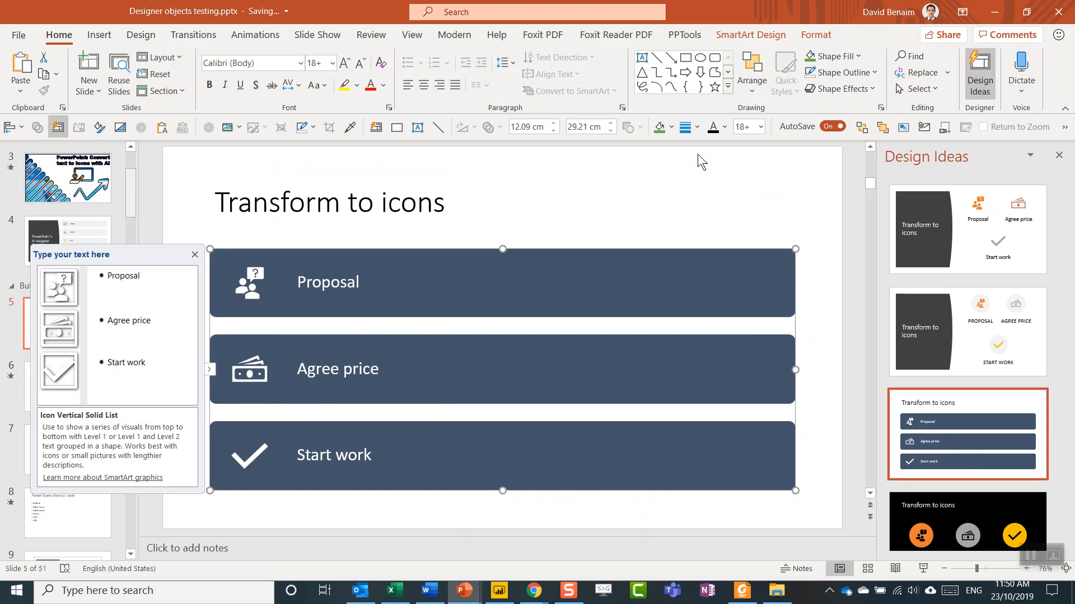
click(750, 34)
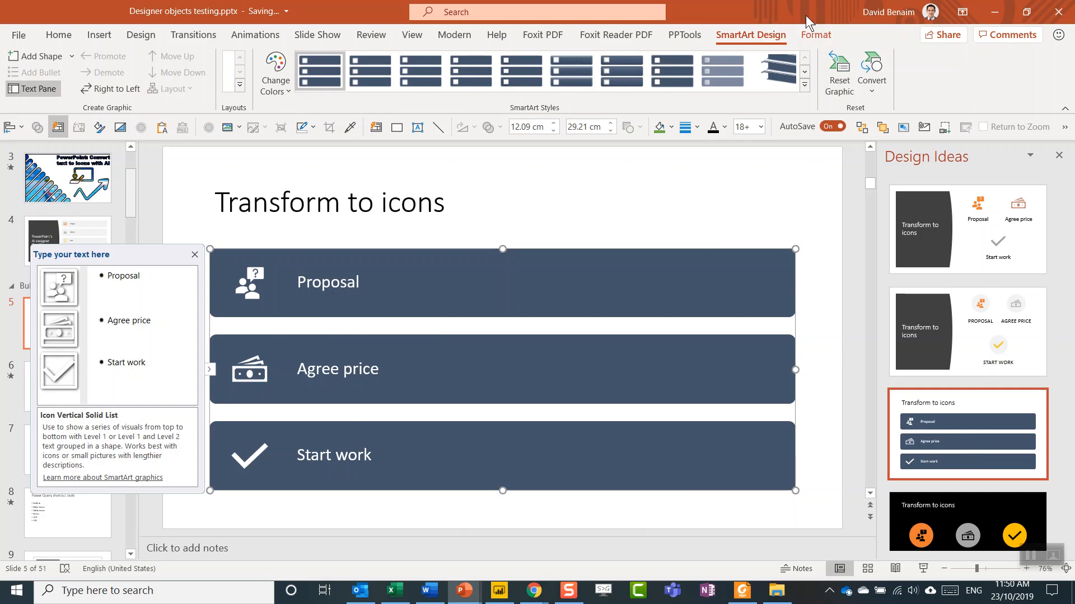
- Recolour slide 5's graphic with the light blue Accent 1 scheme and move to slide 6
click(277, 80)
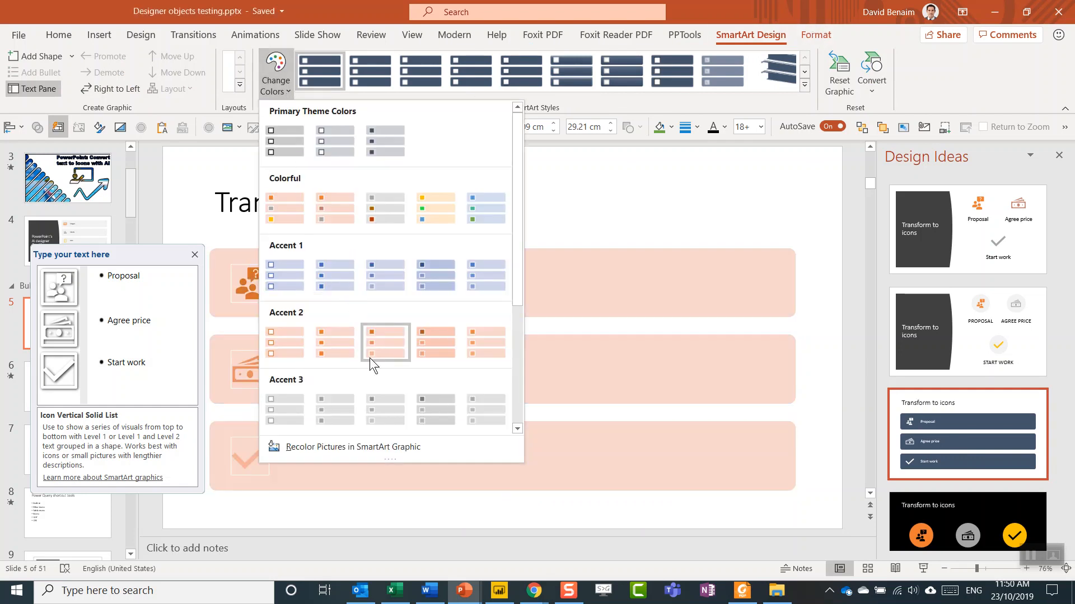
click(337, 277)
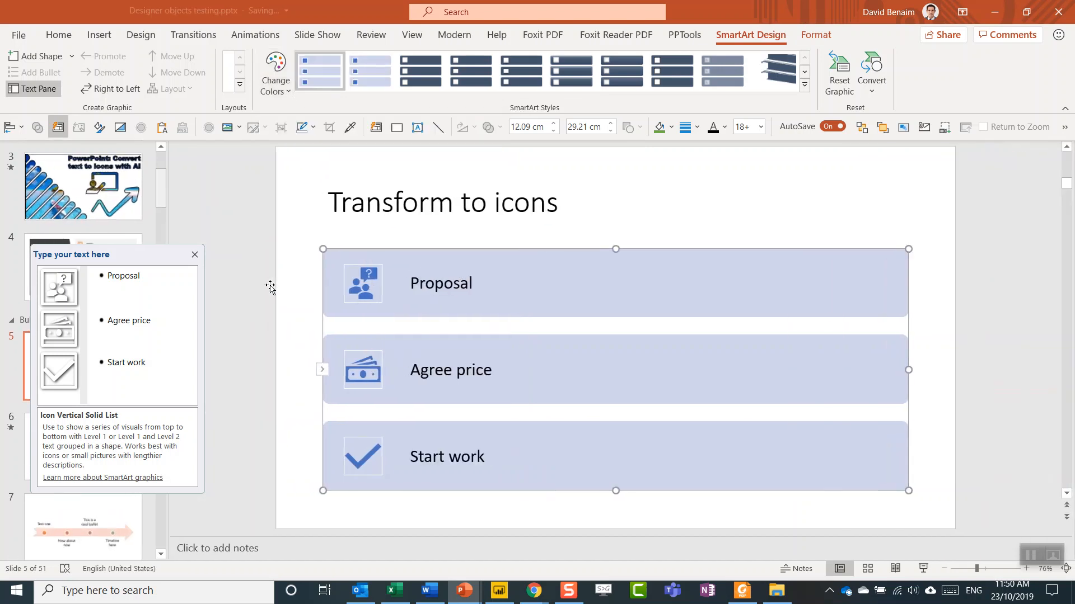
click(364, 368)
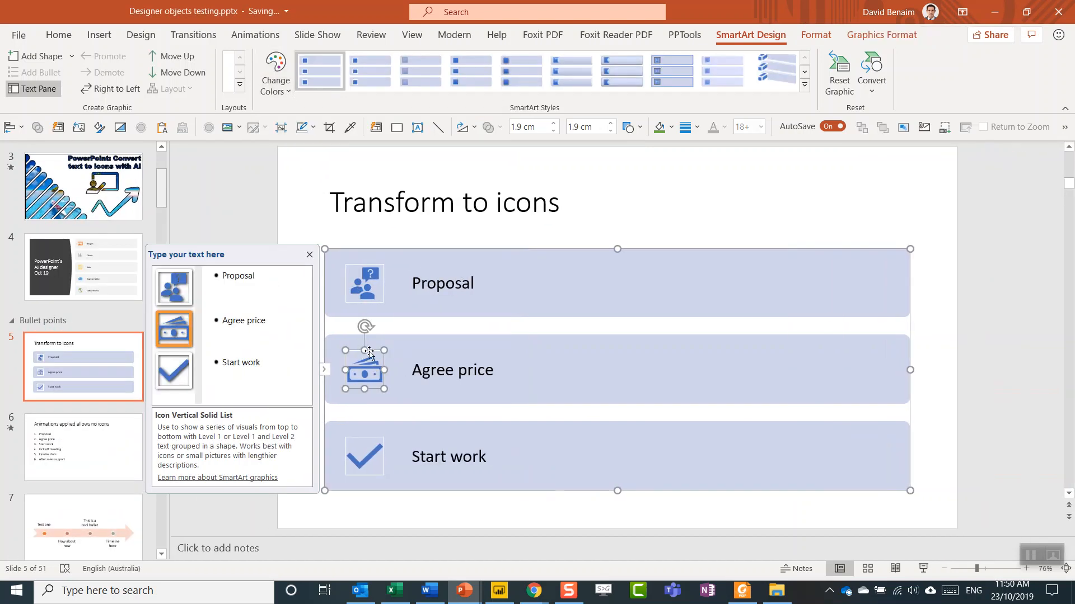
click(291, 216)
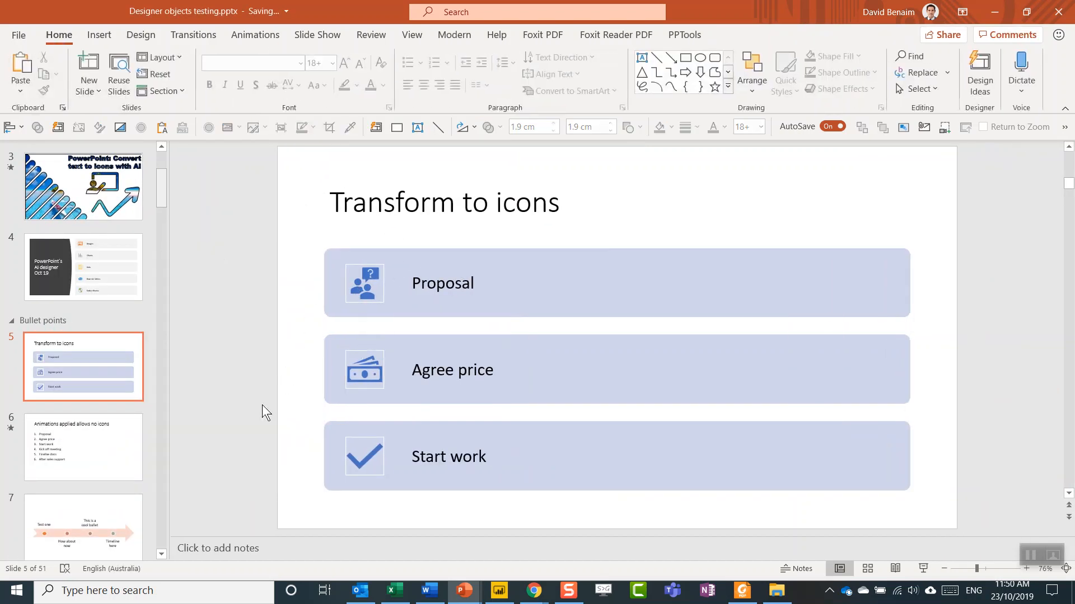
click(96, 456)
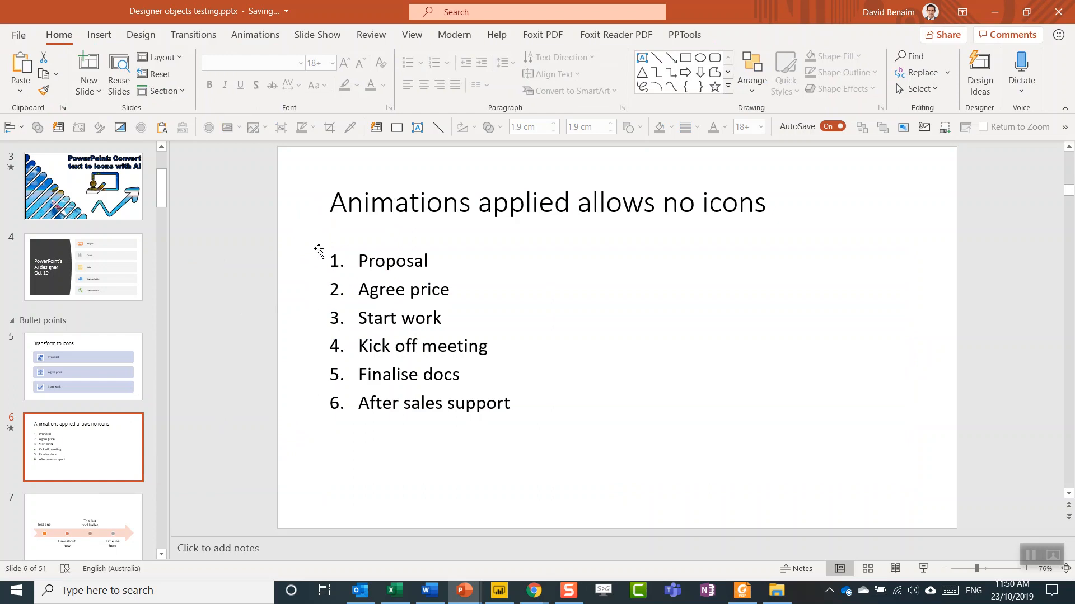
- Check slide 6's animations and its current design suggestions, which lack icons
click(255, 34)
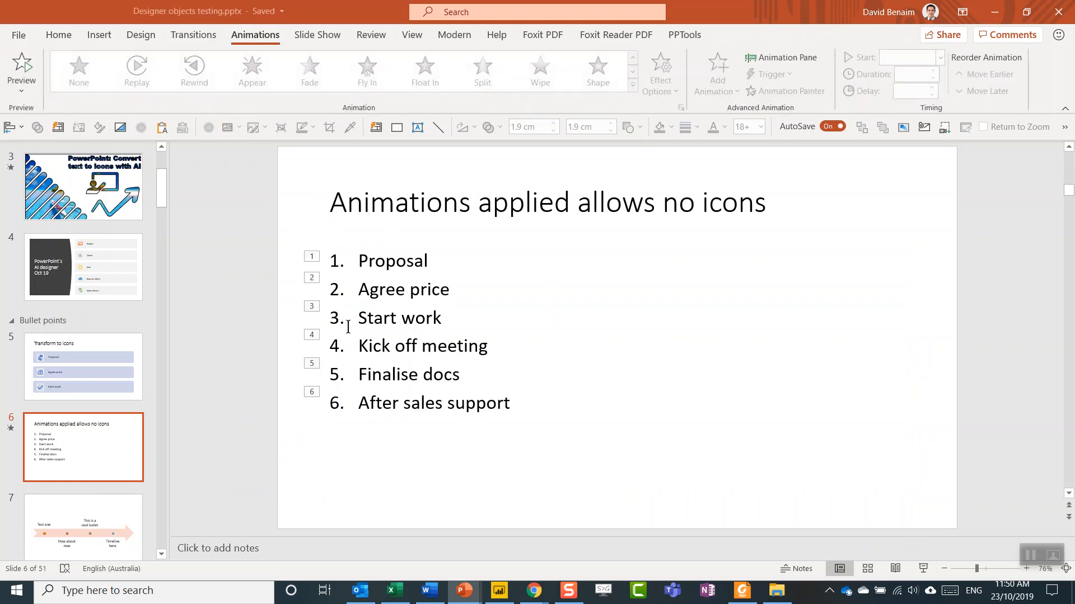
click(141, 34)
click(1006, 76)
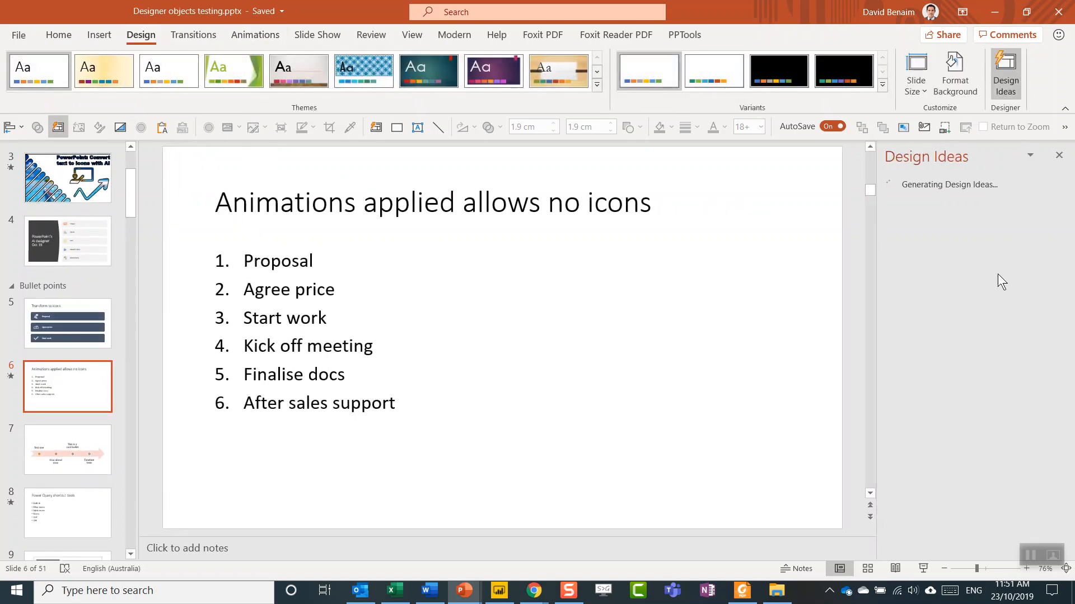
scroll(999, 445, down, 3)
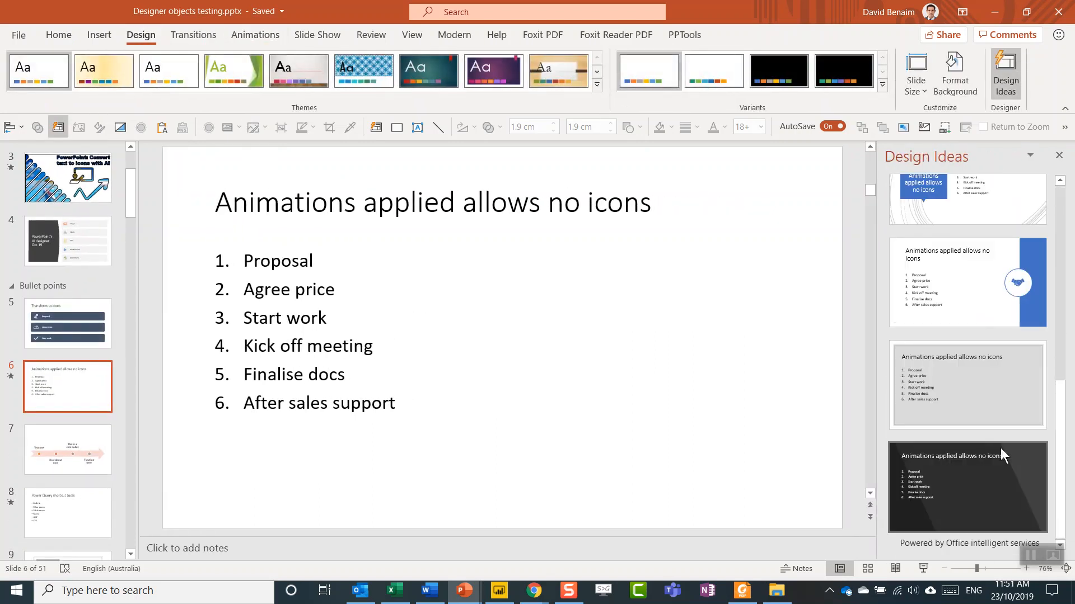
click(254, 34)
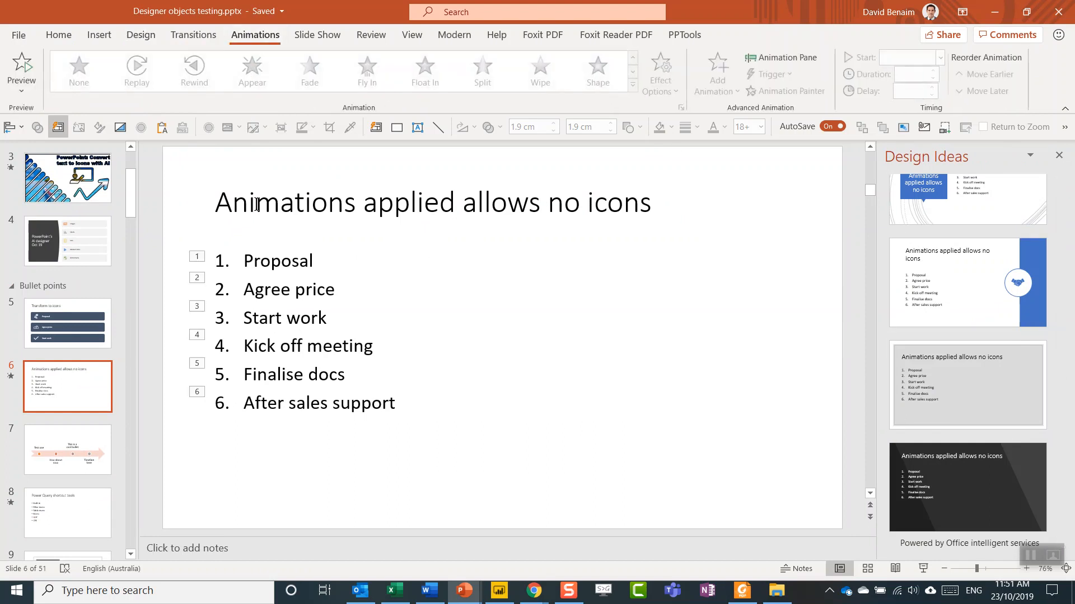
- Remove the animation from slide 6's numbered list text box
click(224, 204)
double_click(277, 262)
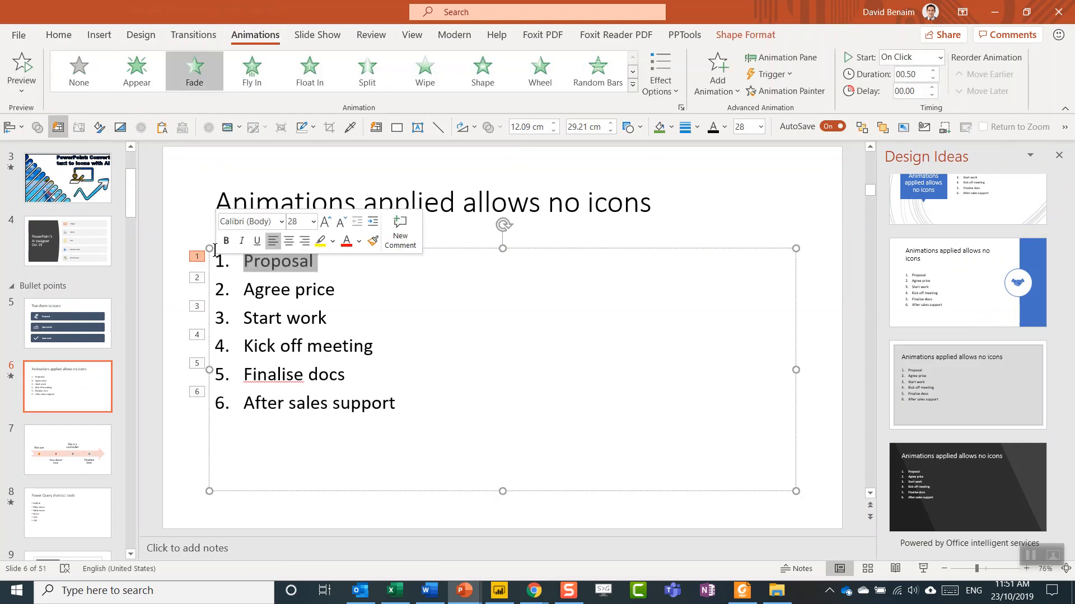
click(210, 260)
click(107, 80)
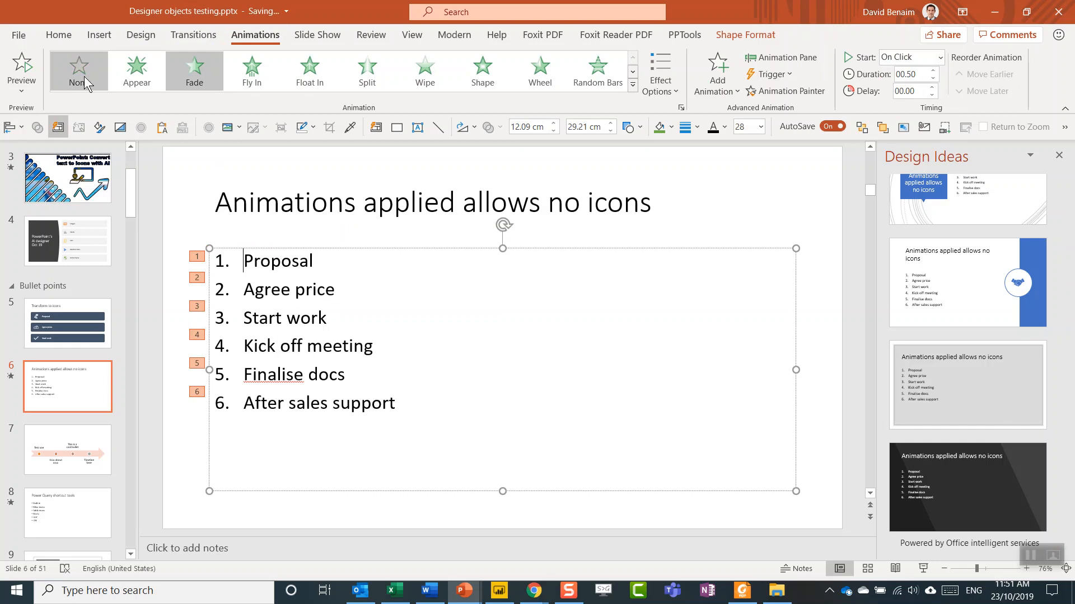
- Regenerate Design Ideas and apply the dark panel icon grid to slide 6
click(141, 35)
click(1005, 74)
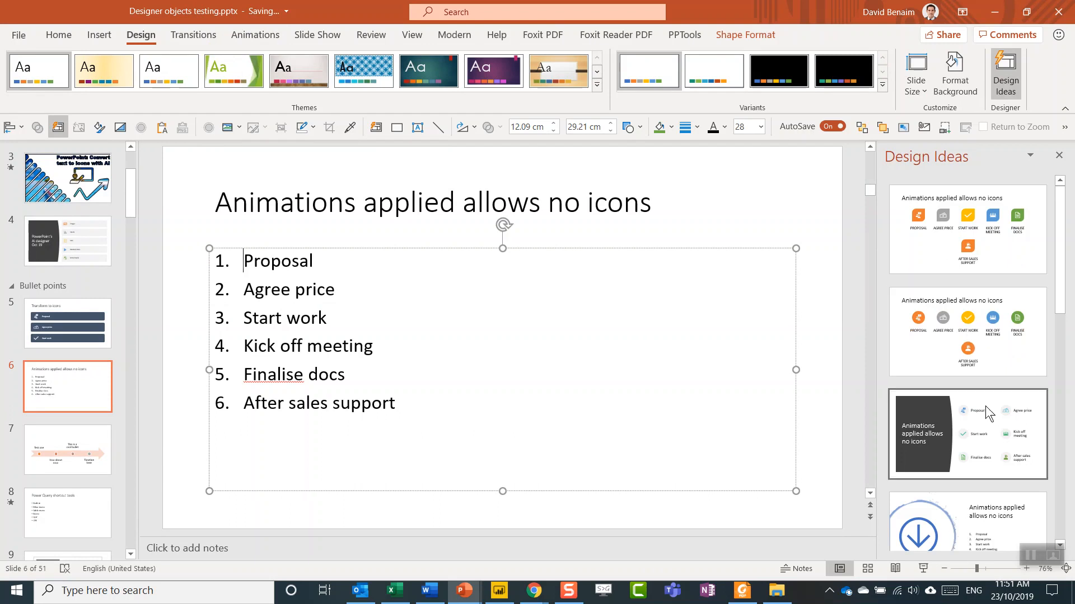
click(985, 406)
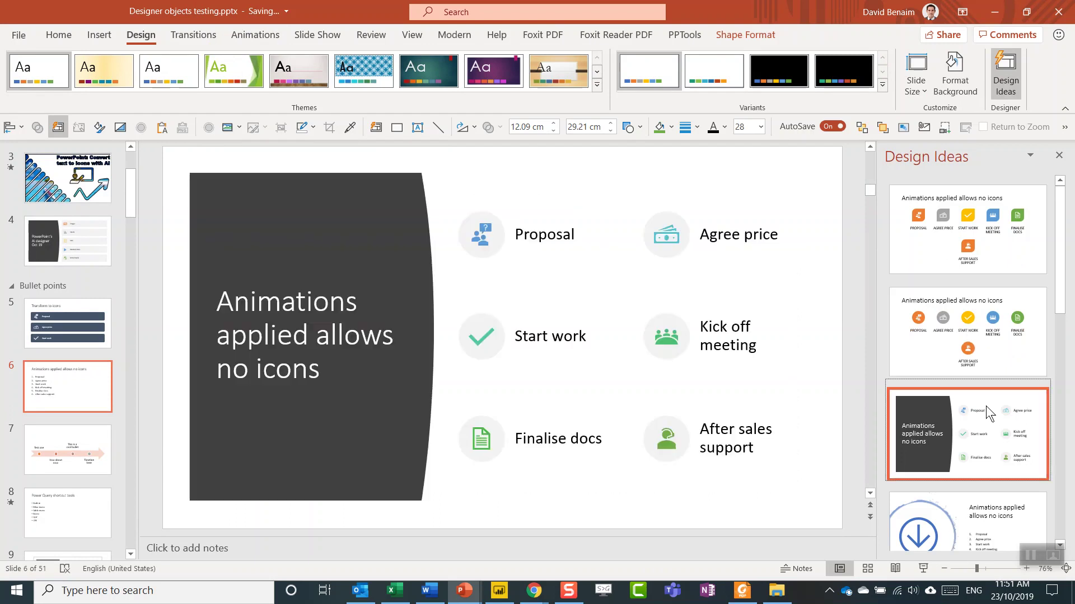
- Apply the icon circle label design to slide 7's timeline graphic
click(69, 451)
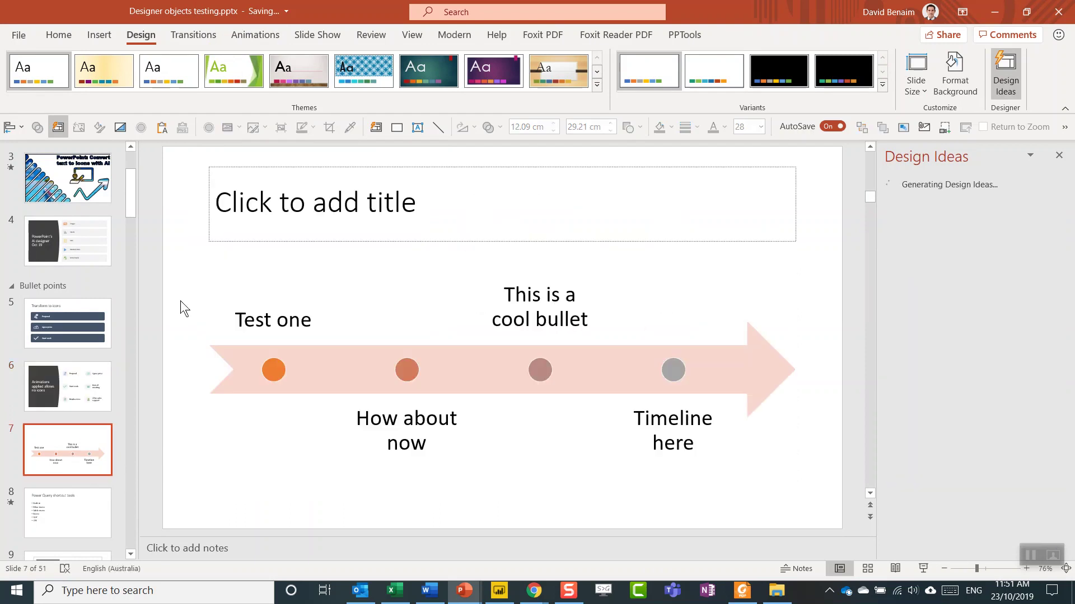
click(215, 296)
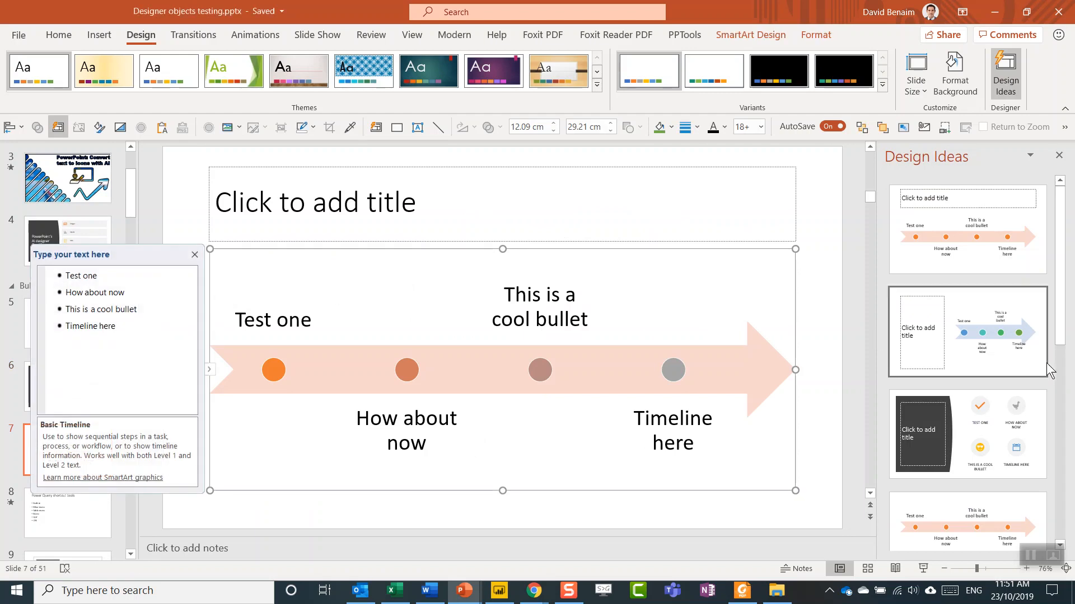
click(978, 445)
- View replacement choices for the duck icon, dismiss them, and move to slide 8
click(718, 226)
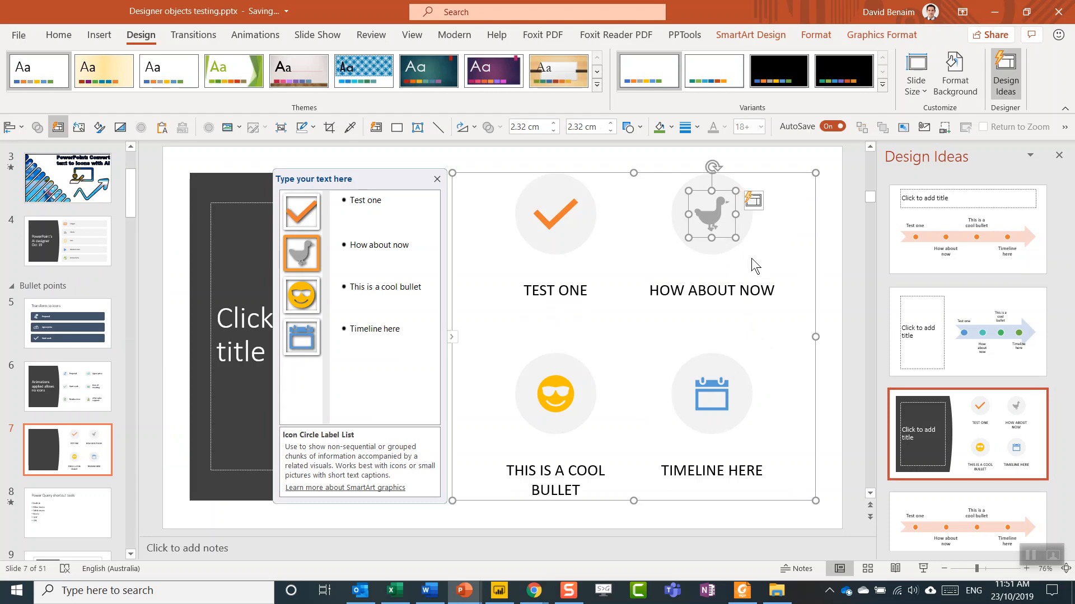
click(754, 202)
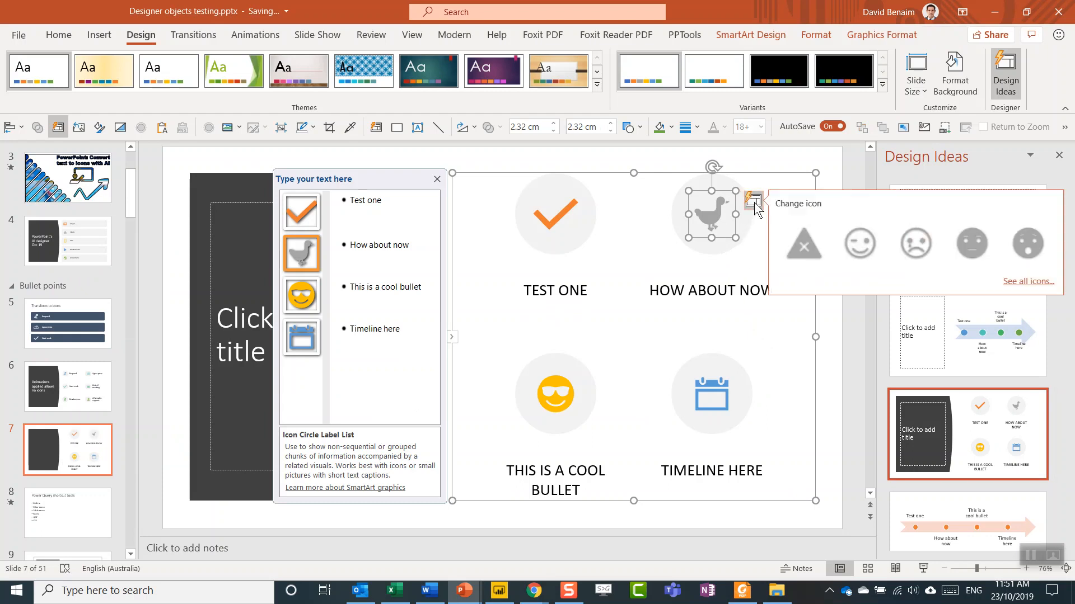
click(842, 182)
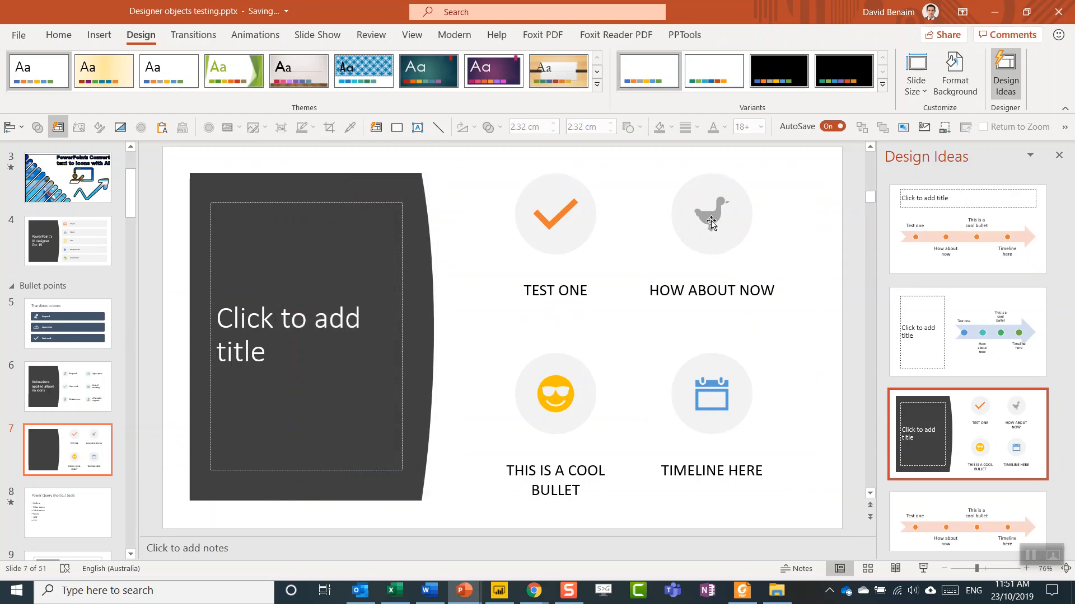
click(82, 505)
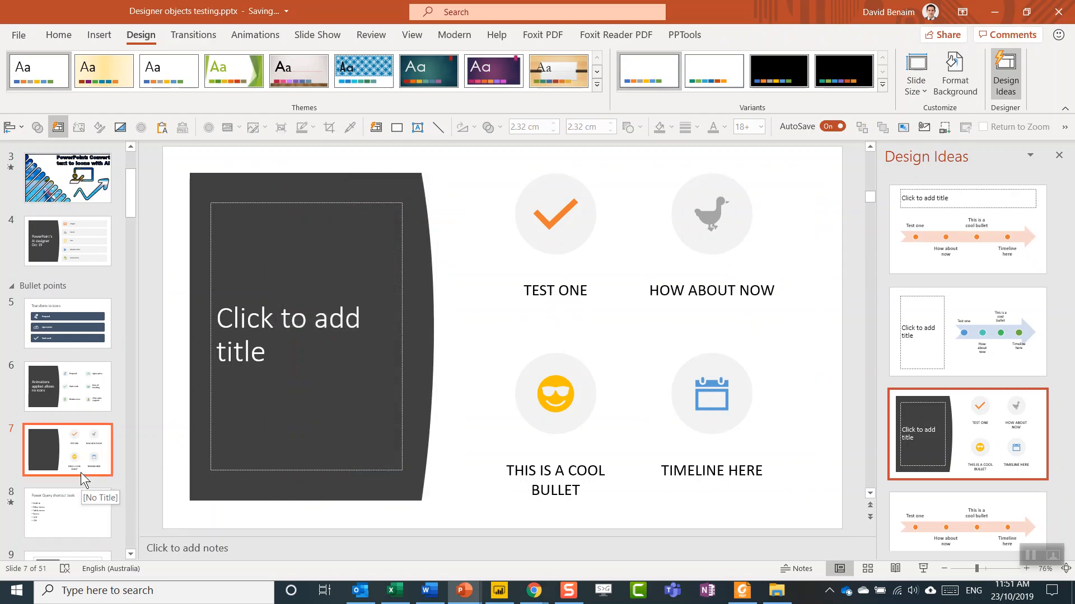
- Move to slide 9 and start the slide show from it with Shift+F5
key(Page_Down)
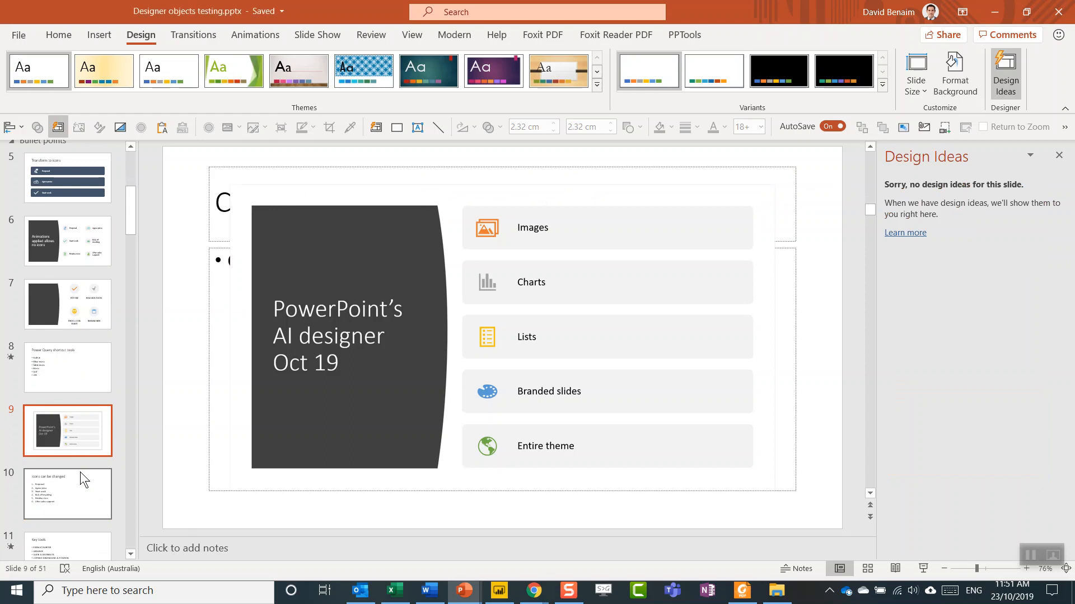
key(shift+F5)
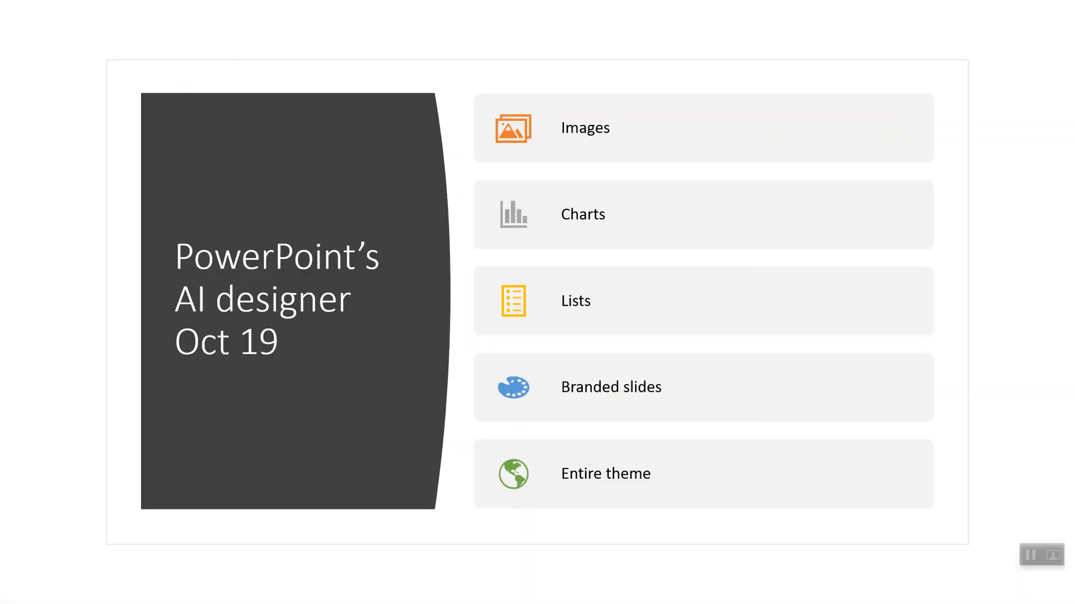